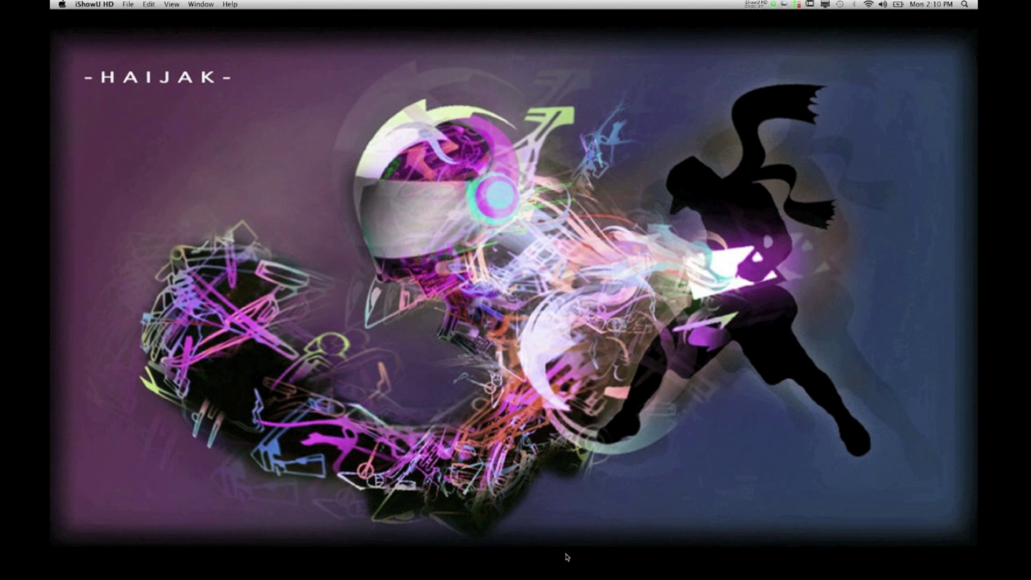
# Reveal the Dock to find the Corel Painter 12 icon
pyautogui.moveTo(553, 577)
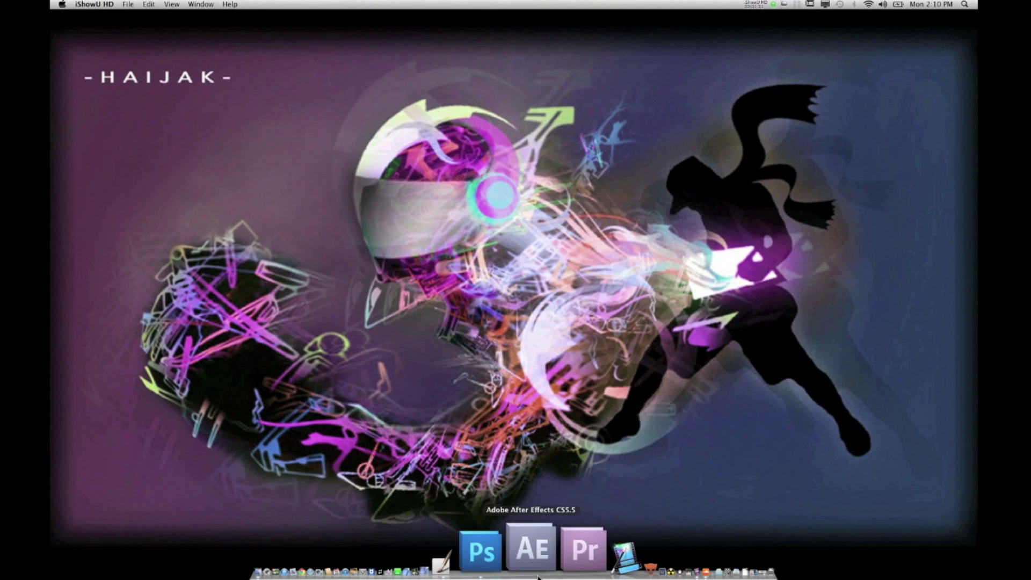
# Switch to Corel Painter 12 and restore the minimized piece.psd window from the Dock
pyautogui.click(518, 572)
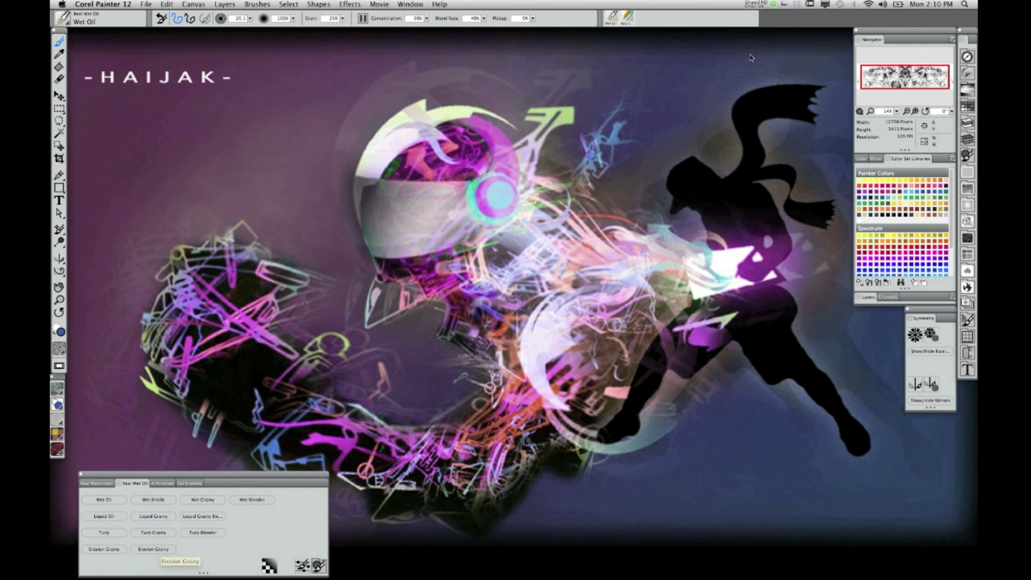
pyautogui.moveTo(701, 575)
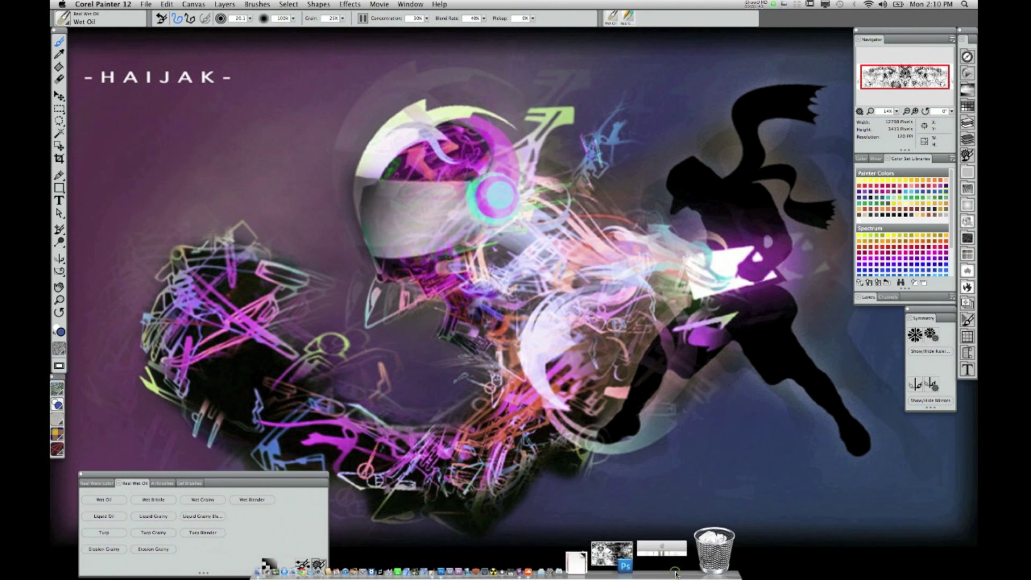
pyautogui.click(676, 574)
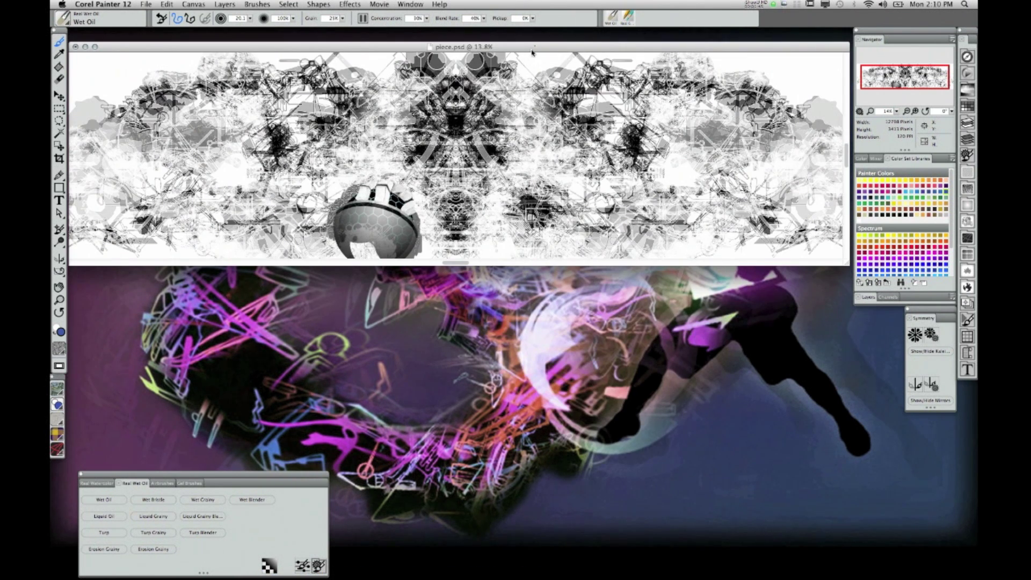
# Reposition the piece.psd window by dragging its title bar
pyautogui.moveTo(532, 52)
pyautogui.mouseDown()
pyautogui.moveTo(532, 73)
pyautogui.moveTo(534, 49)
pyautogui.mouseUp()
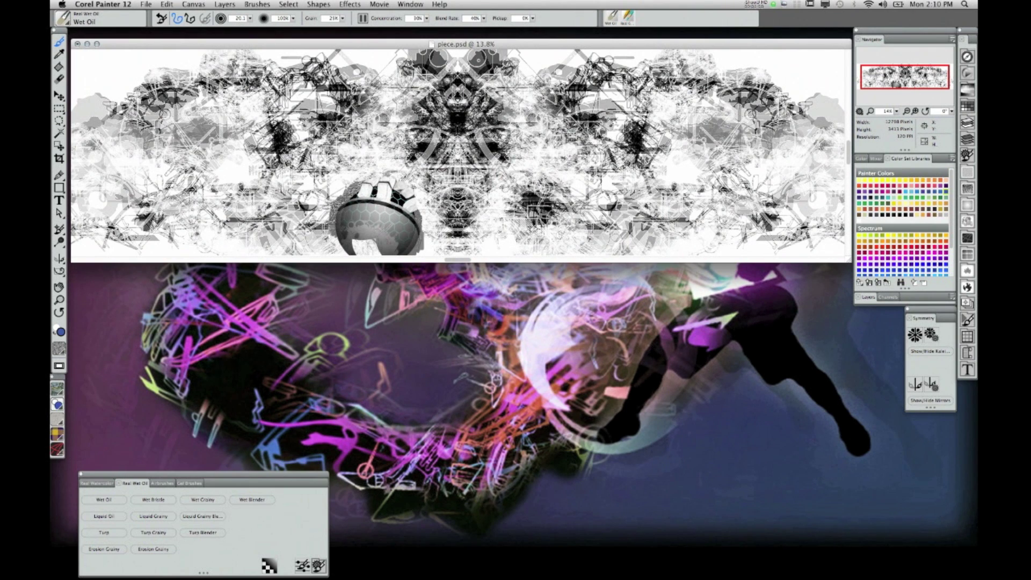
pyautogui.moveTo(380, 44)
pyautogui.mouseDown()
pyautogui.moveTo(401, 44)
pyautogui.moveTo(380, 34)
pyautogui.mouseUp()
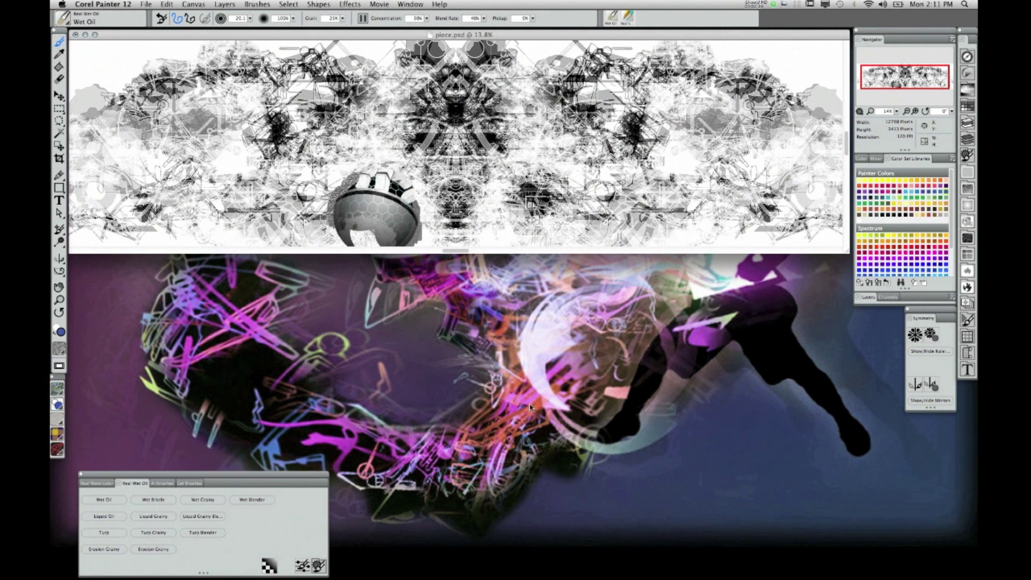
pyautogui.moveTo(542, 578)
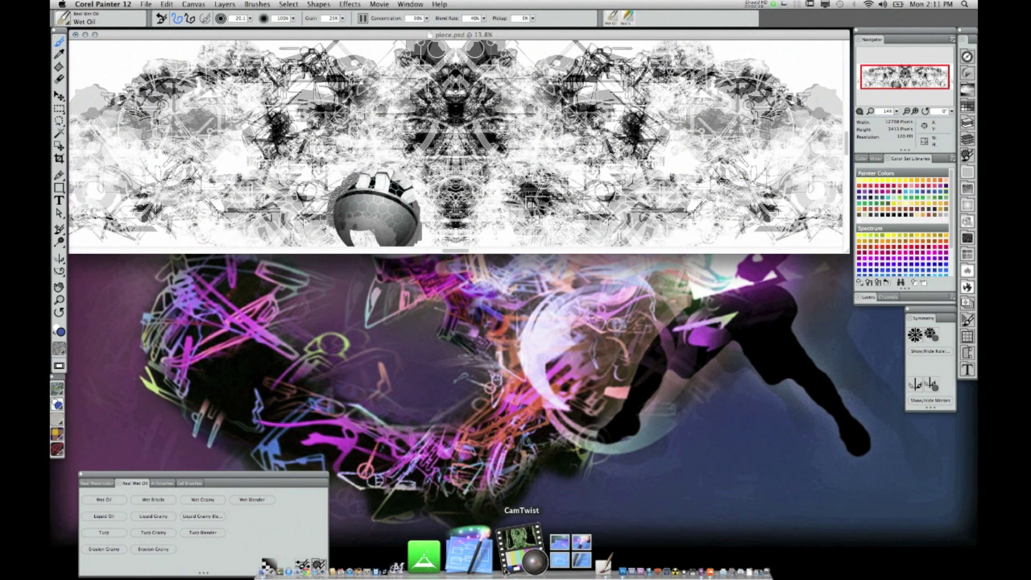
# Switch to CamTwist and move its main window down toward the screen centre
pyautogui.click(509, 563)
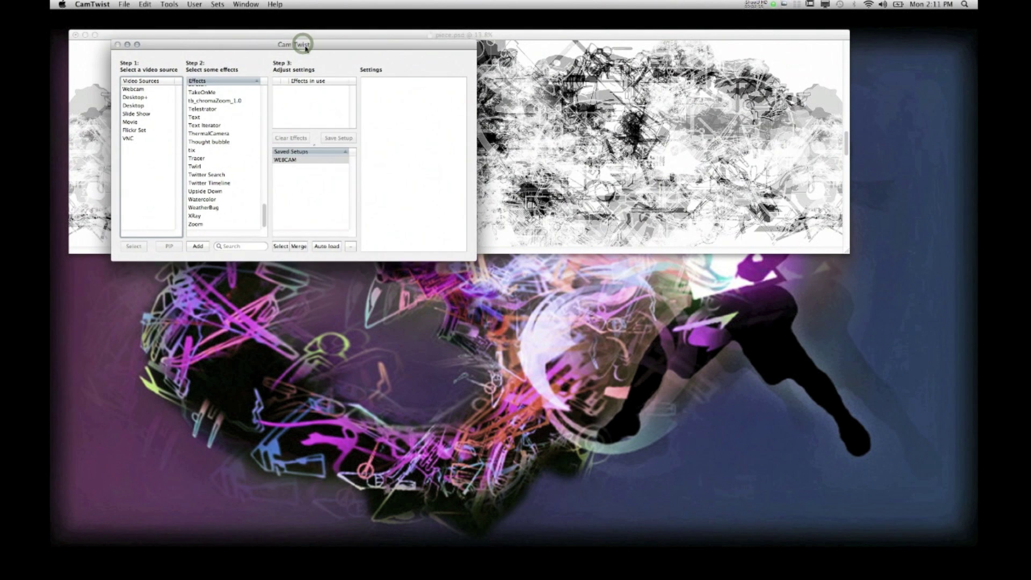
pyautogui.moveTo(304, 47); pyautogui.dragTo(355, 137)
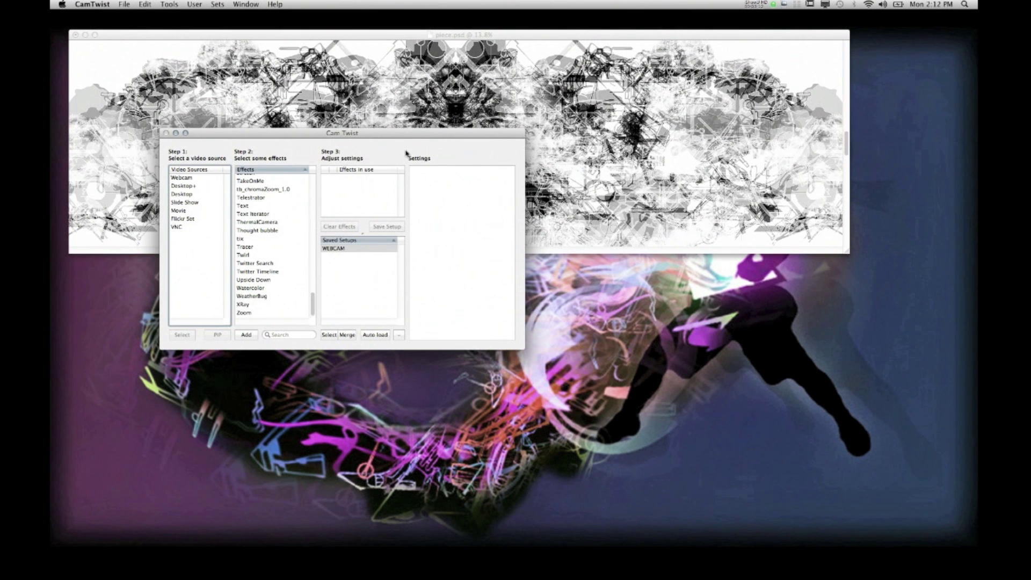
pyautogui.moveTo(334, 136); pyautogui.dragTo(352, 113)
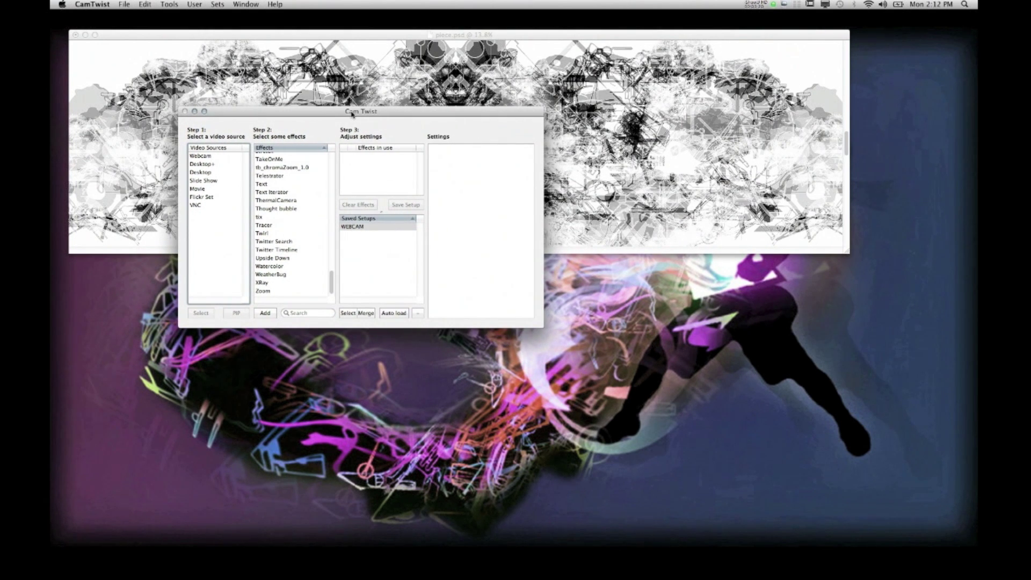
pyautogui.moveTo(351, 114); pyautogui.dragTo(348, 111)
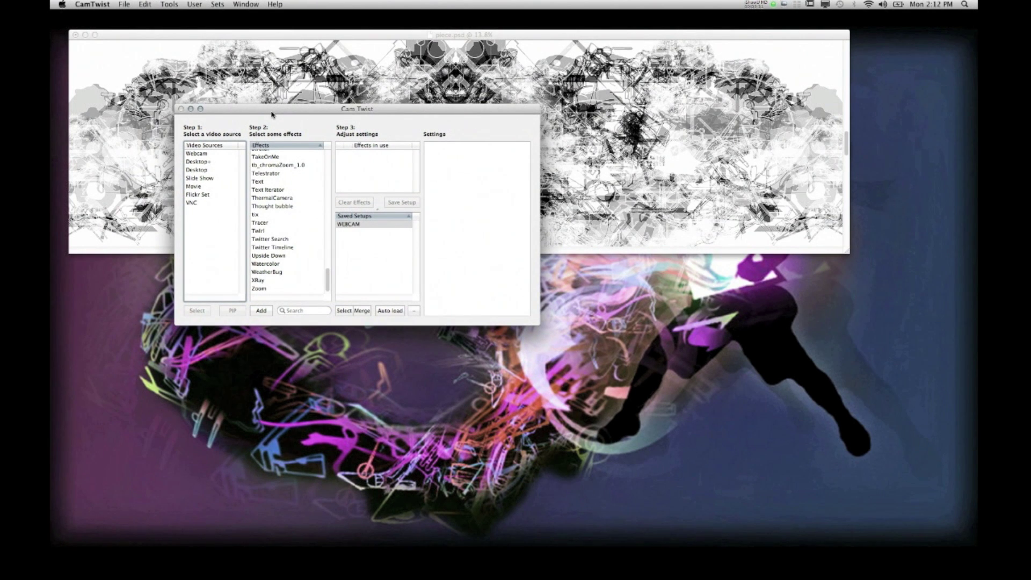
pyautogui.moveTo(272, 114); pyautogui.dragTo(247, 112)
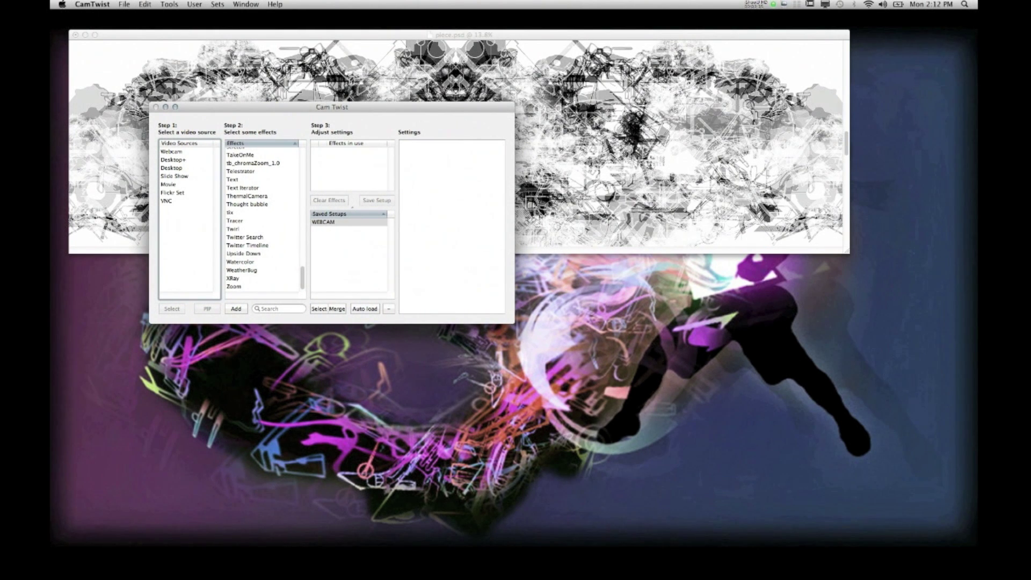
# Open CamTwist Preferences, move the window to the right, and show General settings
pyautogui.click(88, 4)
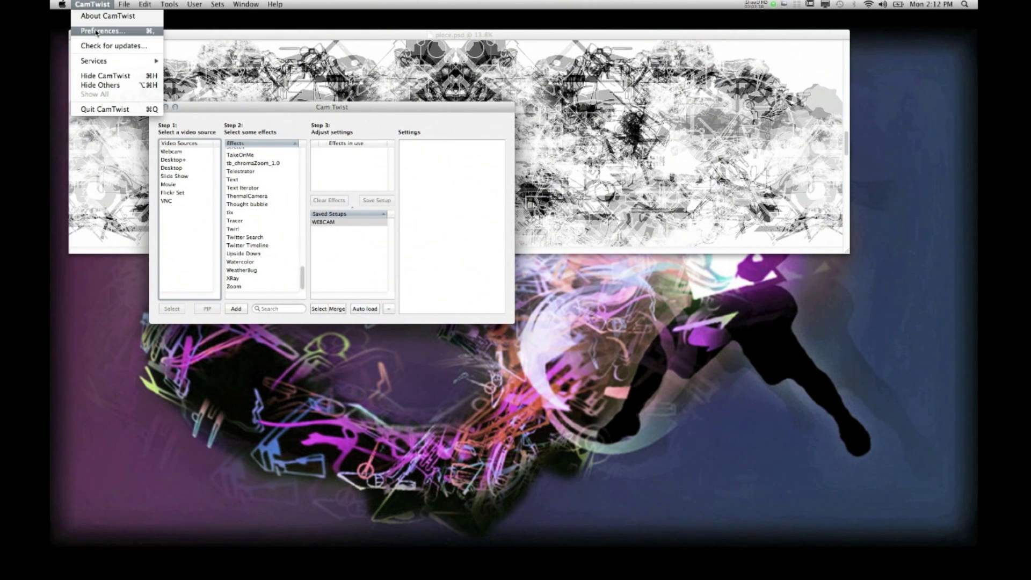
pyautogui.click(98, 31)
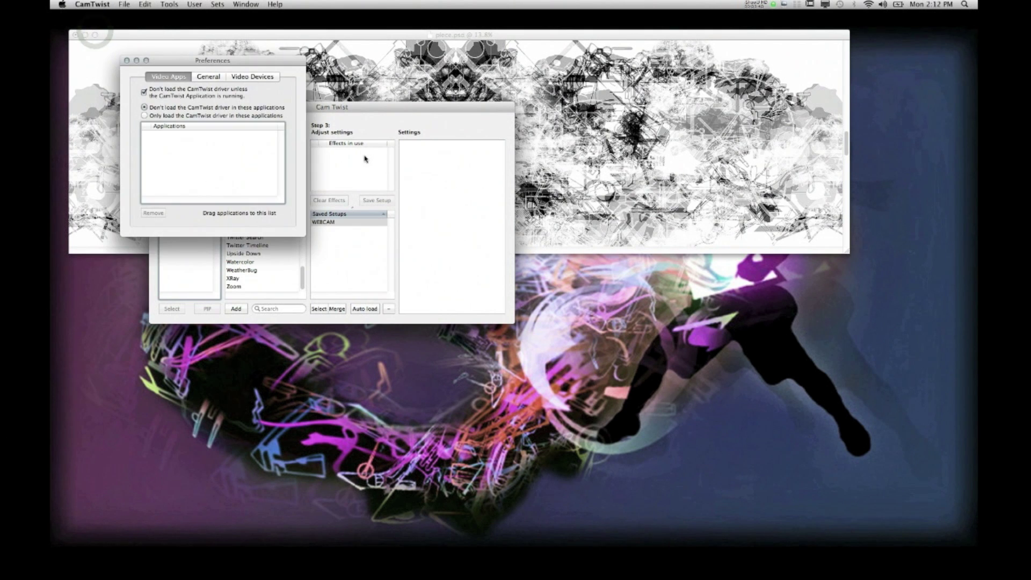
pyautogui.moveTo(218, 66); pyautogui.dragTo(676, 66)
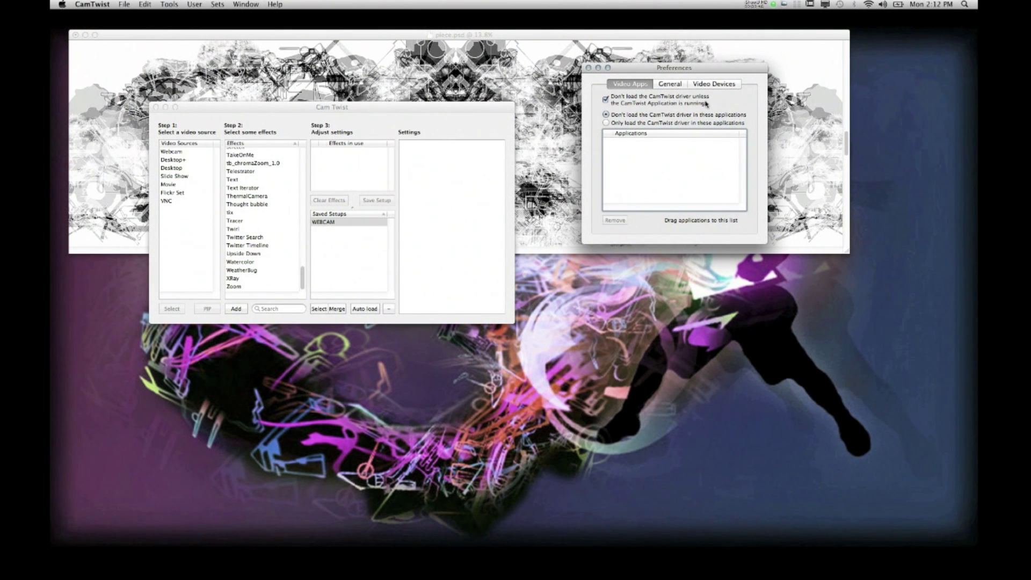
pyautogui.click(669, 86)
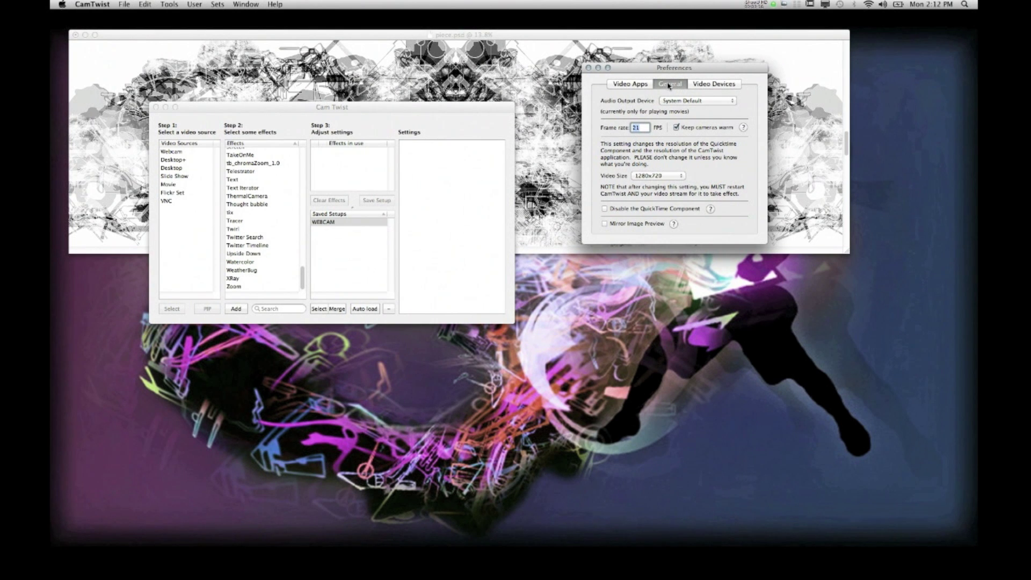
# Change the frame rate value to 15 FPS
pyautogui.click(641, 128)
pyautogui.write('24')
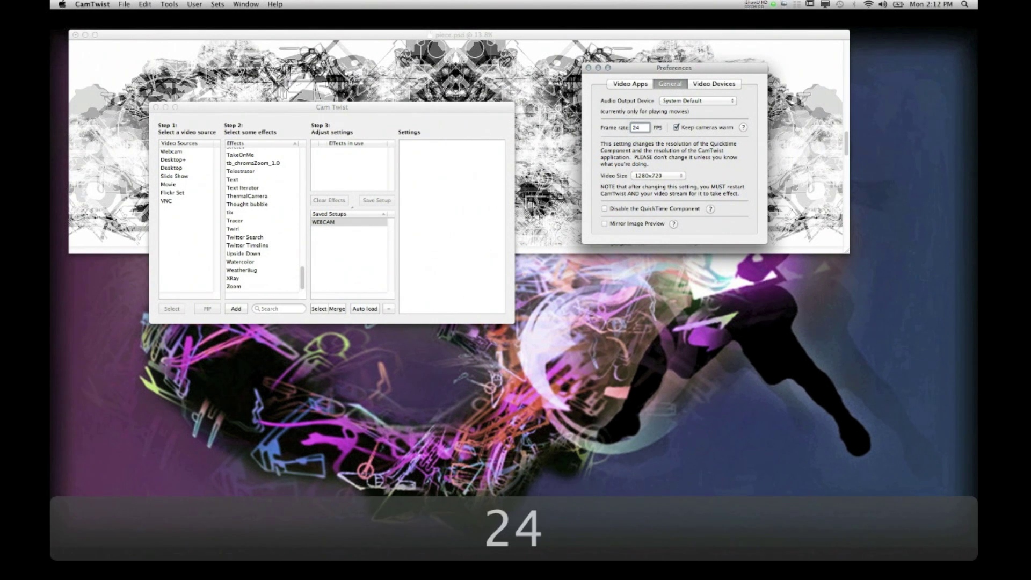
pyautogui.click(643, 135)
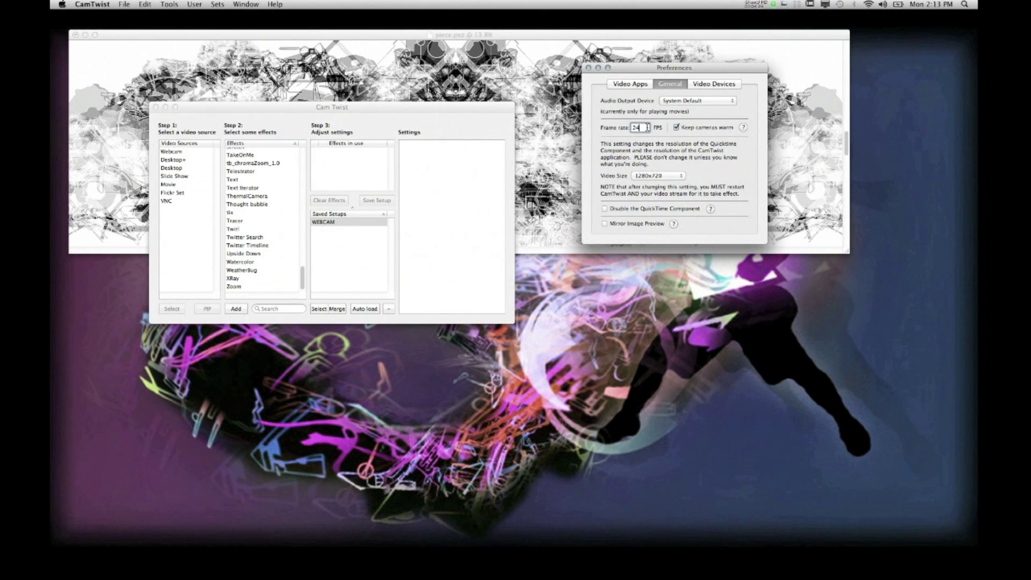
pyautogui.doubleClick(643, 127)
pyautogui.write('15')
pyautogui.write('12')
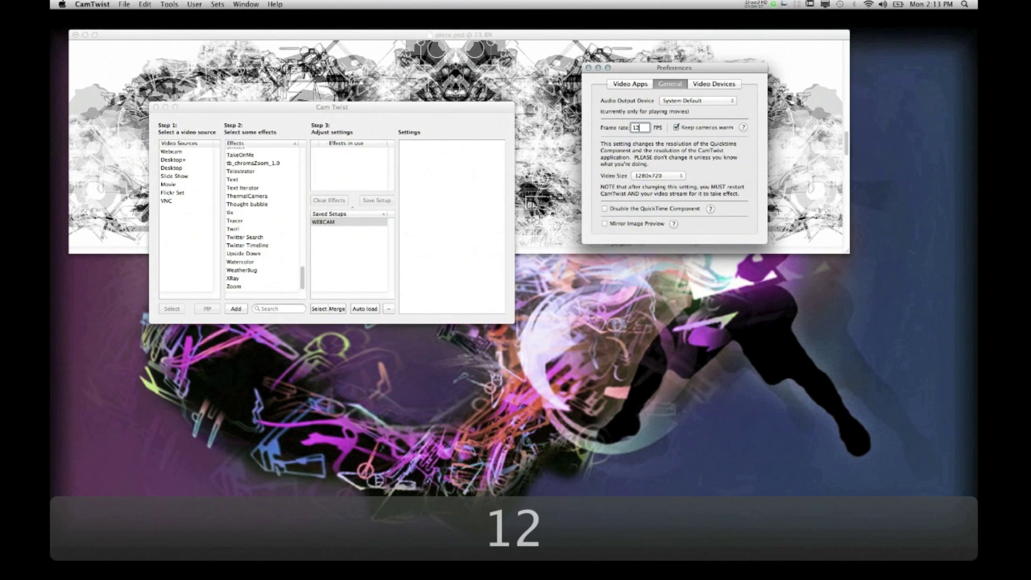
pyautogui.press('BackSpace')
pyautogui.write('5')
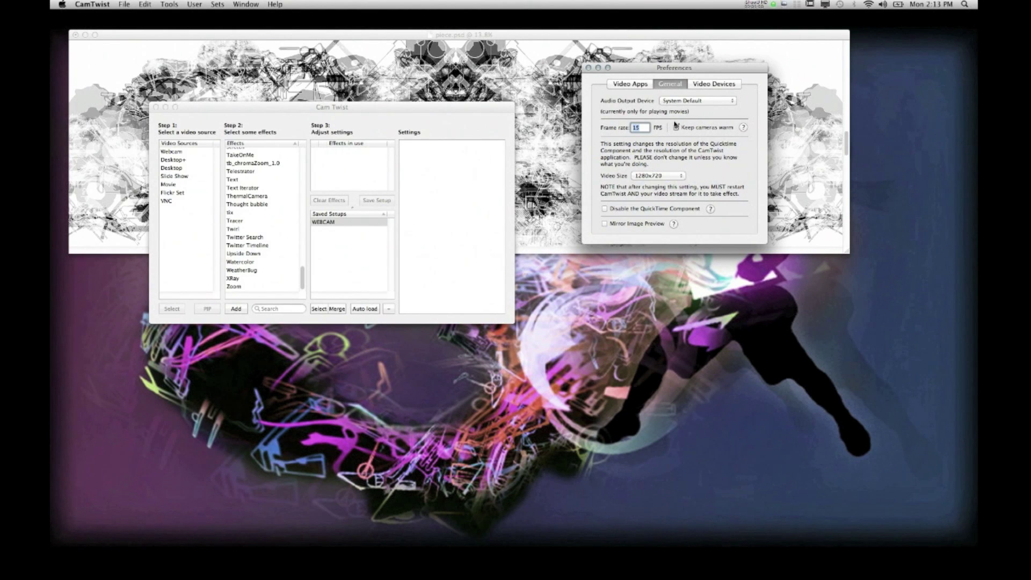
# Set the frame rate to 24 FPS and keep the video size at 1280x720
pyautogui.write('24')
pyautogui.press('Return')
pyautogui.click(683, 175)
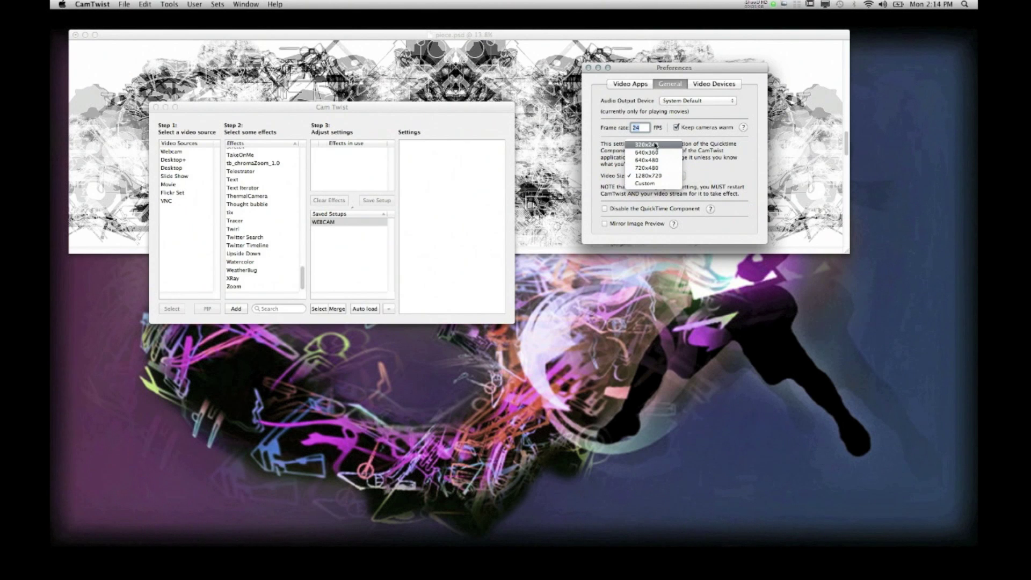
pyautogui.click(660, 176)
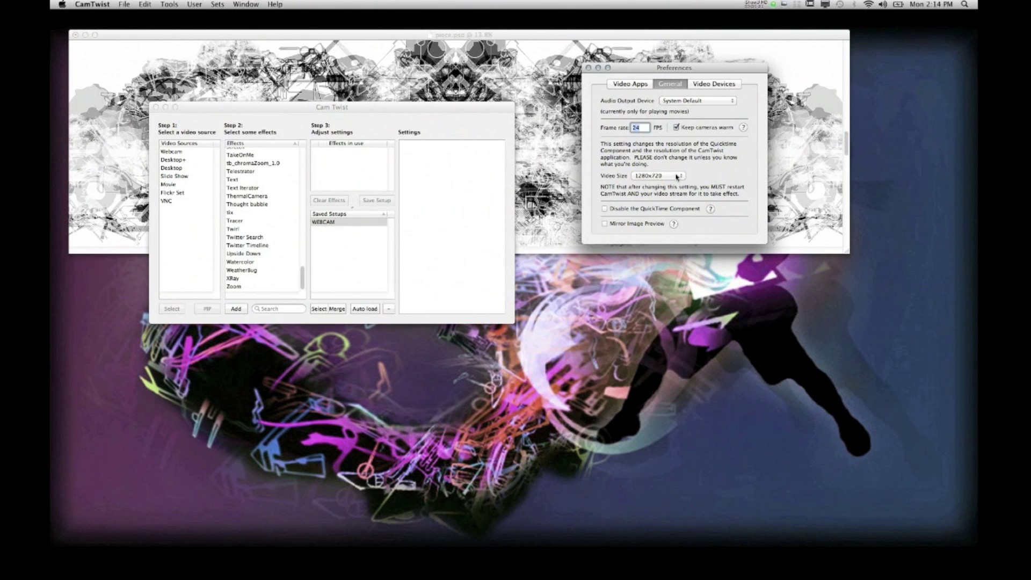
pyautogui.moveTo(693, 72); pyautogui.dragTo(734, 180)
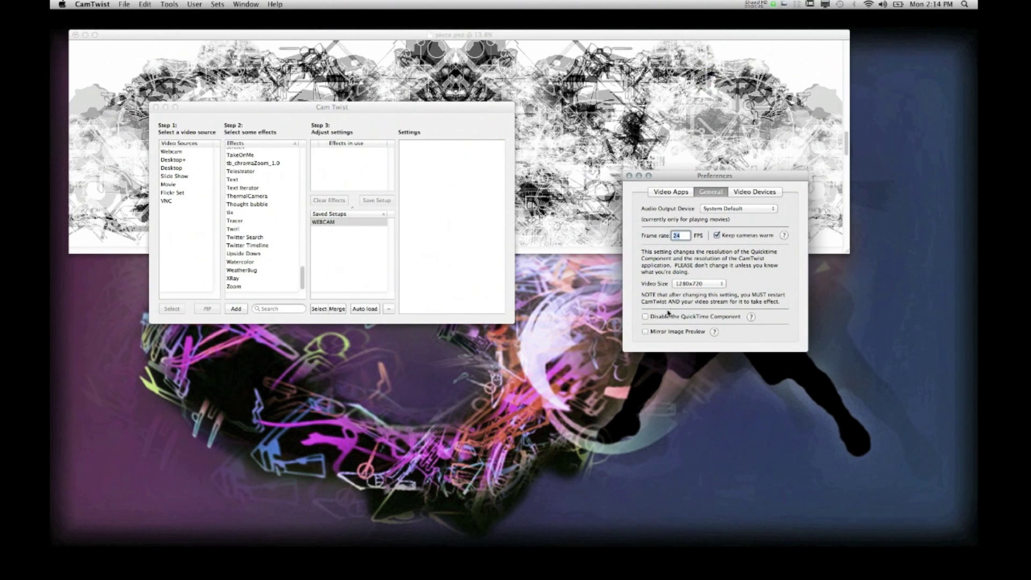
pyautogui.click(715, 287)
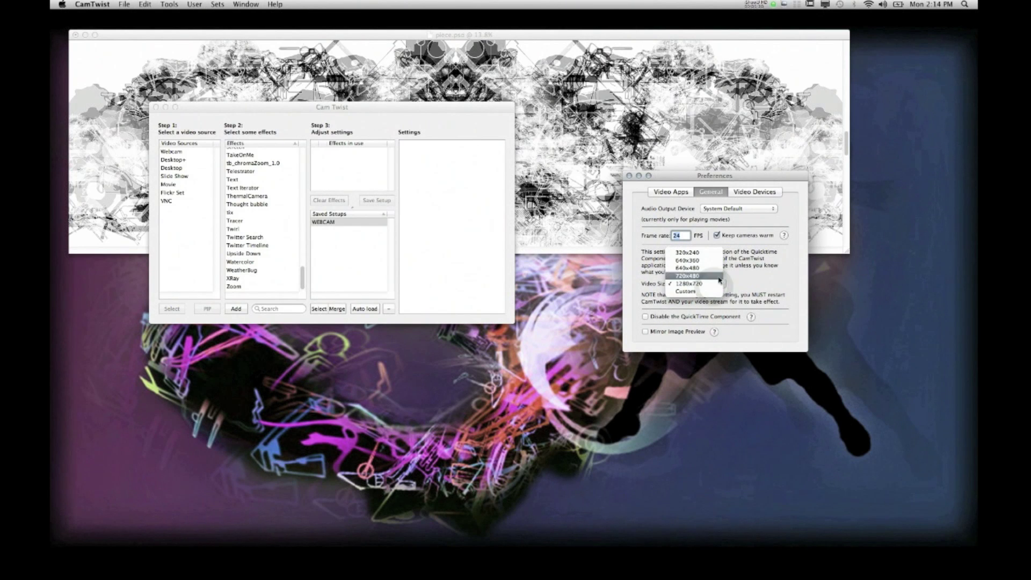
pyautogui.click(720, 283)
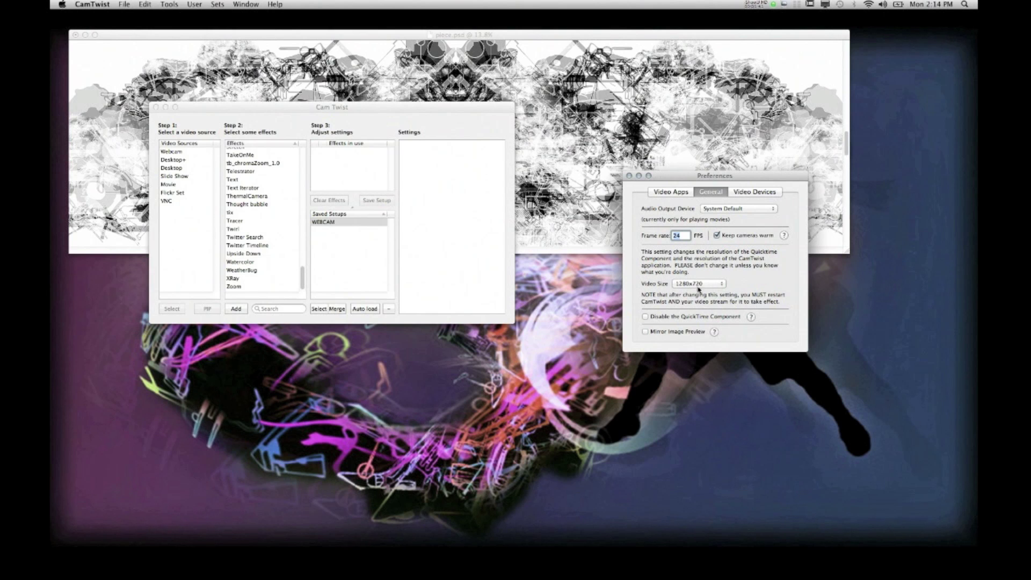
# Check the Video Devices settings, then return to the General preferences
pyautogui.click(748, 195)
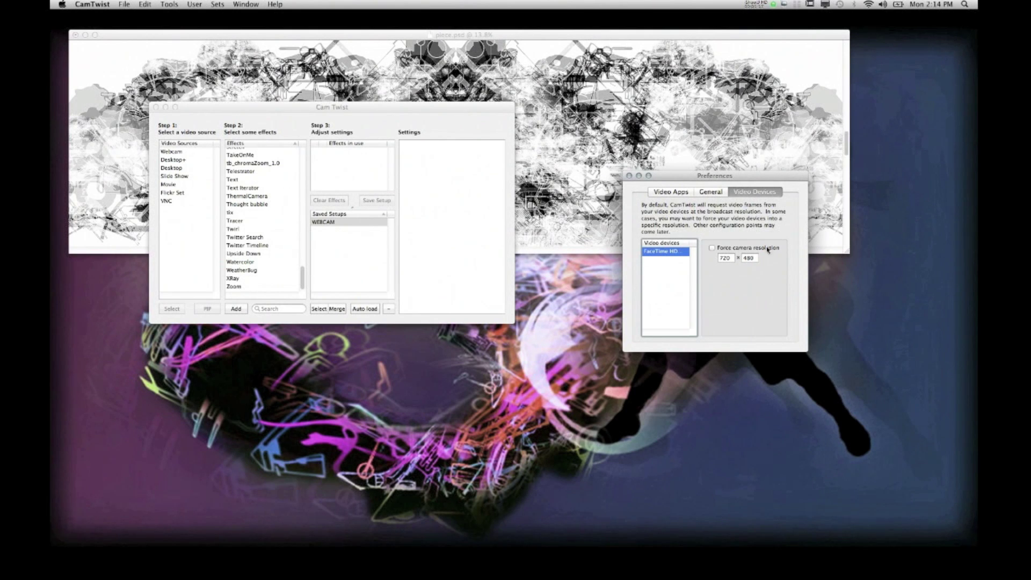
pyautogui.click(712, 198)
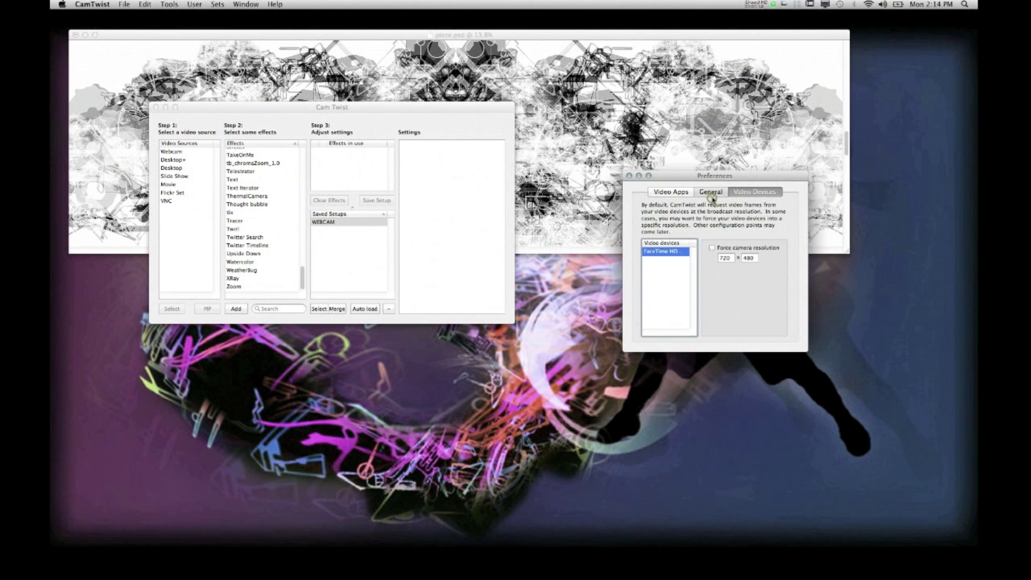
pyautogui.click(671, 196)
pyautogui.moveTo(703, 178); pyautogui.dragTo(704, 159)
pyautogui.click(709, 174)
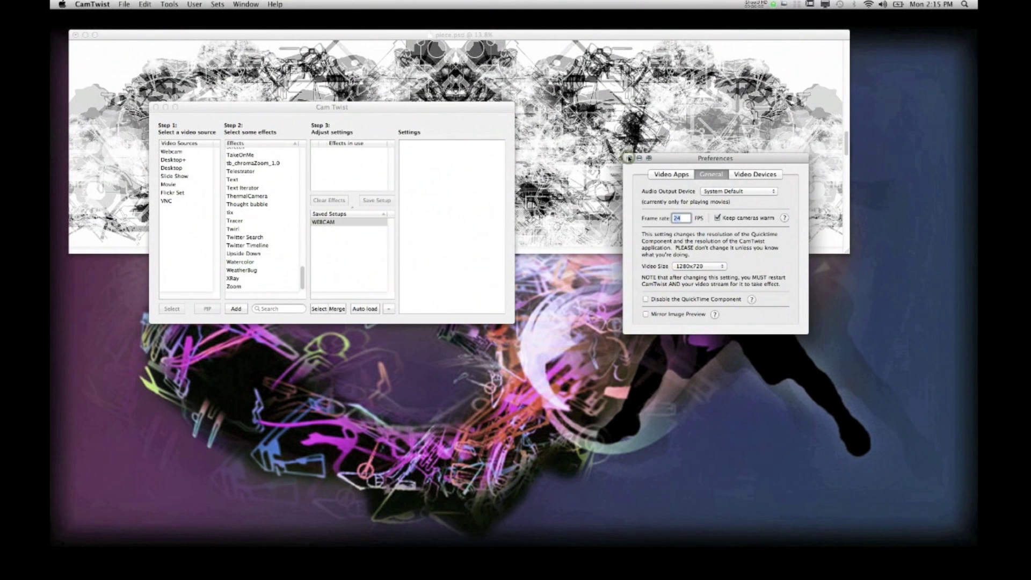
# Close Preferences, move the CamTwist window lower, and pick Desktop+ as the video source
pyautogui.click(629, 158)
pyautogui.moveTo(465, 103); pyautogui.dragTo(464, 97)
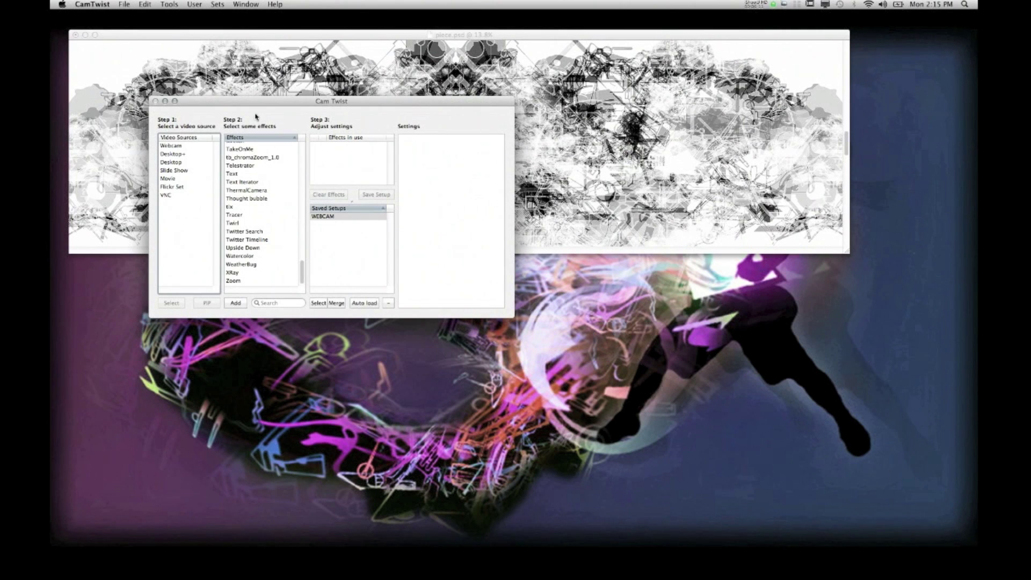
pyautogui.moveTo(267, 106); pyautogui.dragTo(284, 270)
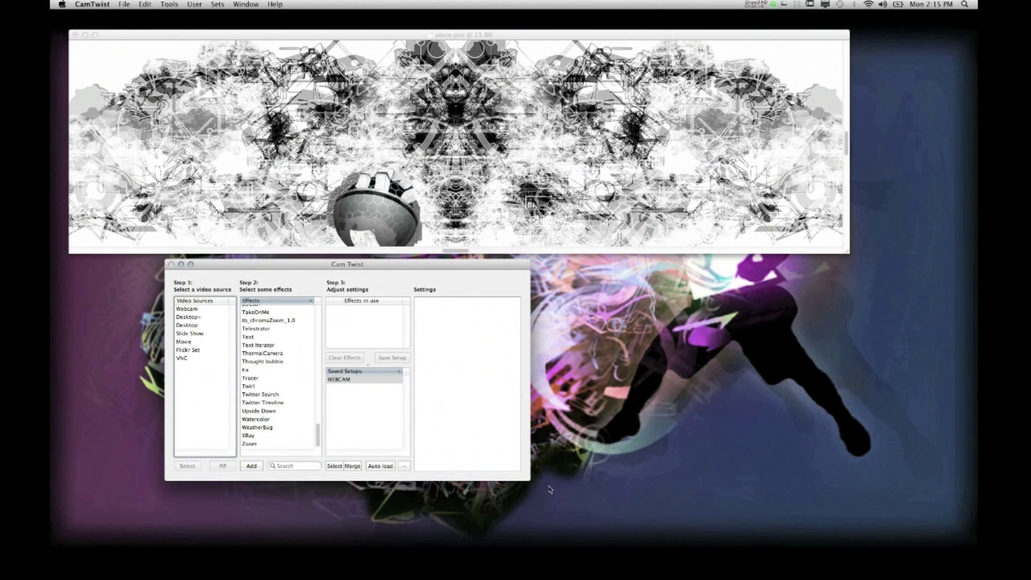
pyautogui.moveTo(248, 269); pyautogui.dragTo(243, 280)
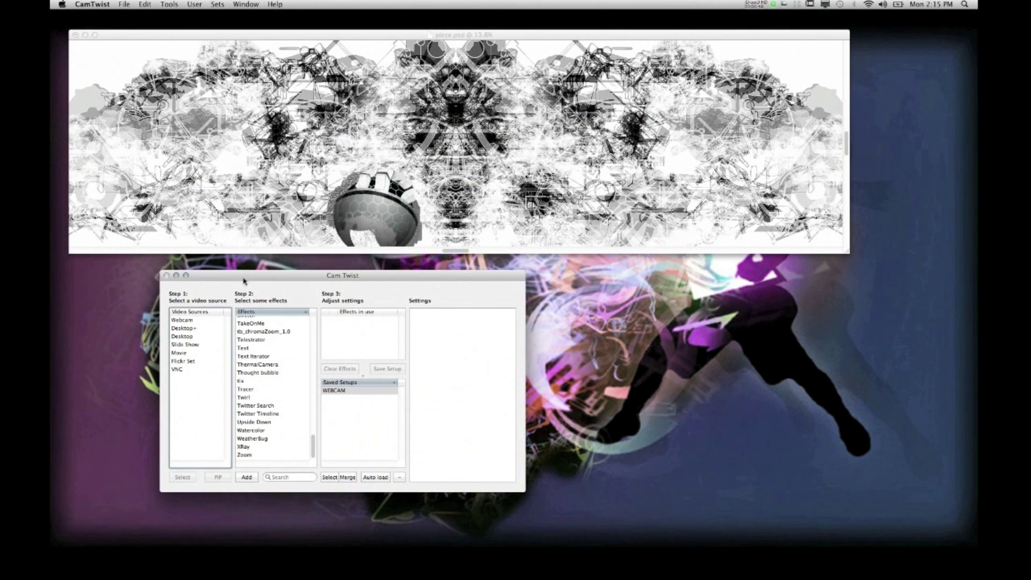
pyautogui.click(200, 329)
pyautogui.moveTo(368, 275); pyautogui.dragTo(370, 274)
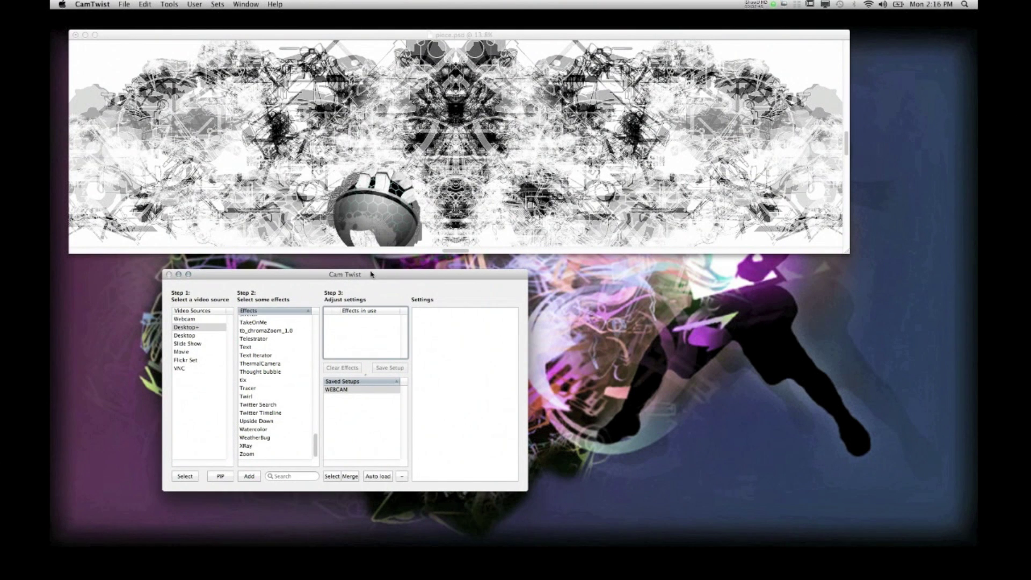
# Add Desktop+ to Effects in use and select its row to show its Settings
pyautogui.doubleClick(188, 327)
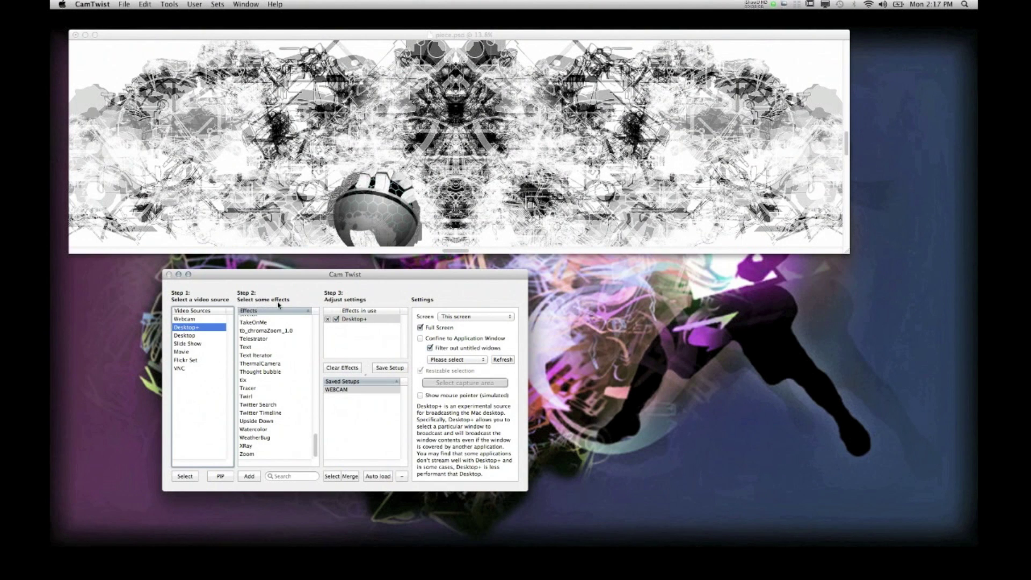
pyautogui.click(315, 438)
pyautogui.moveTo(316, 438); pyautogui.dragTo(316, 333)
pyautogui.scroll(2, 315, 350)
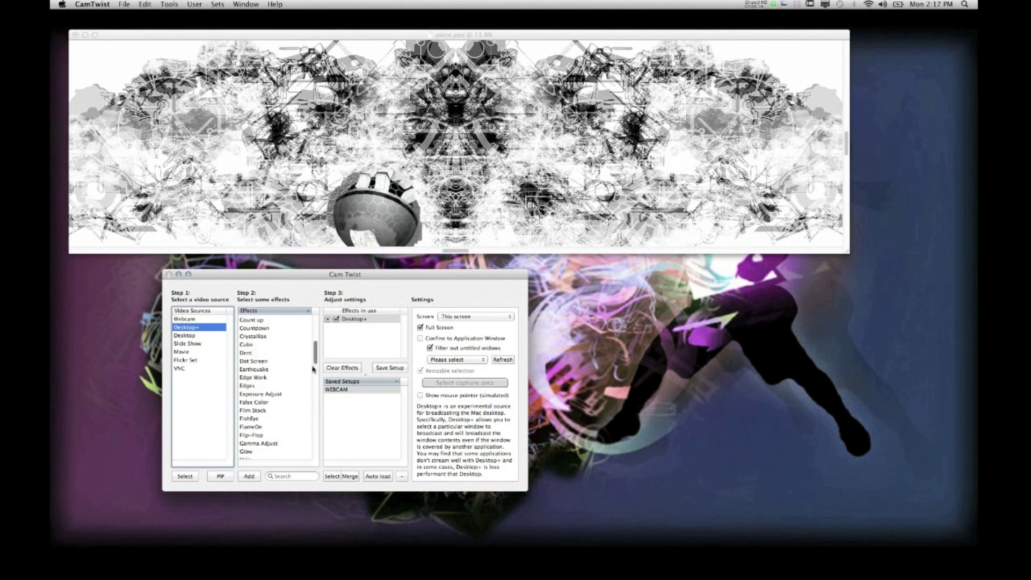
pyautogui.scroll(-4, 315, 368)
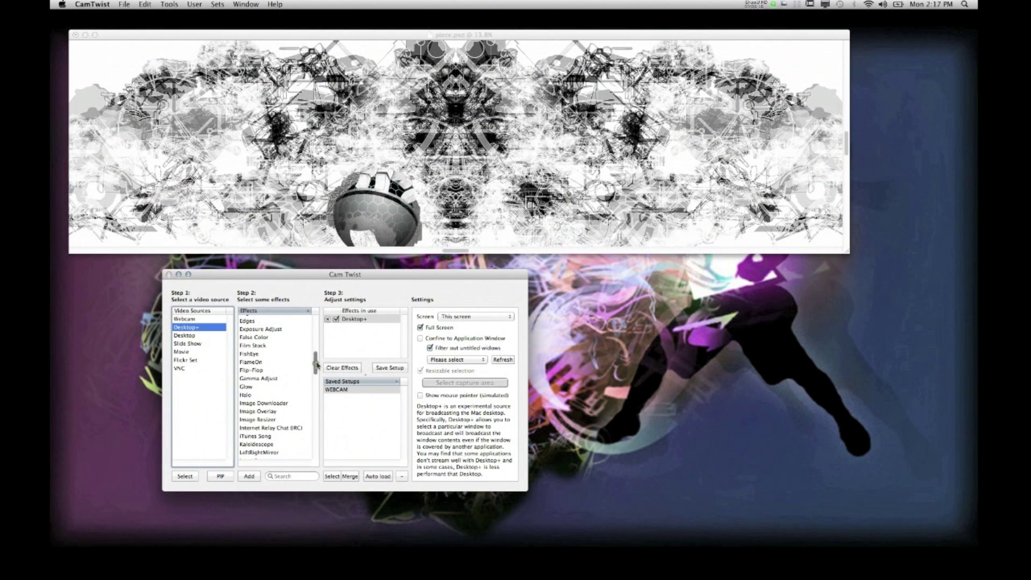
pyautogui.moveTo(317, 361); pyautogui.dragTo(317, 319)
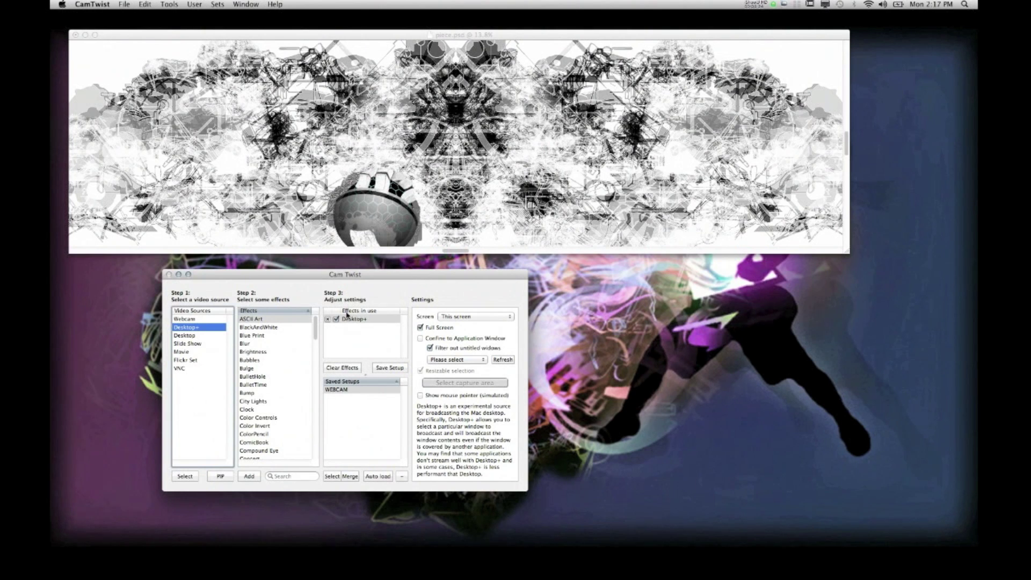
pyautogui.click(360, 330)
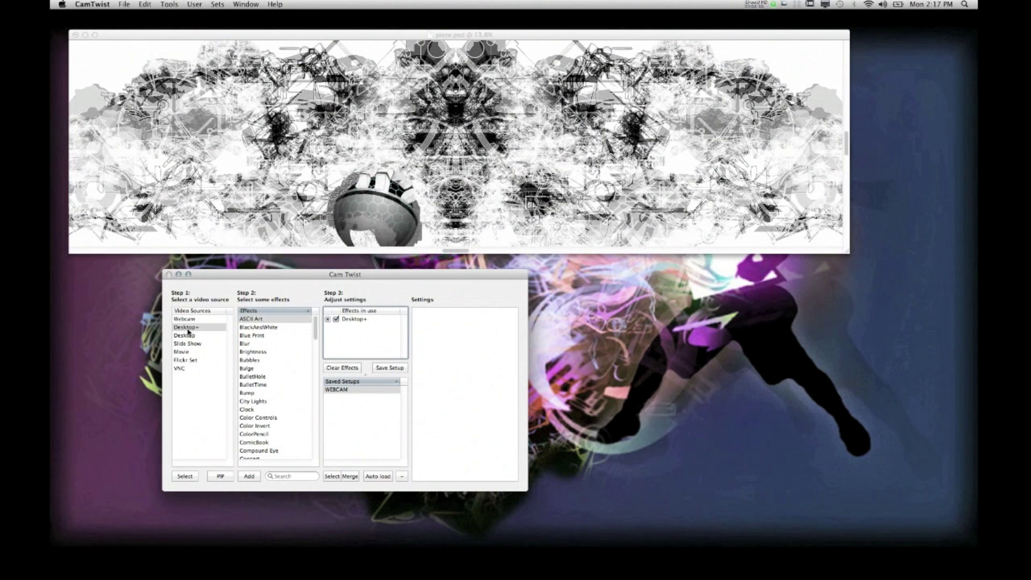
pyautogui.click(357, 320)
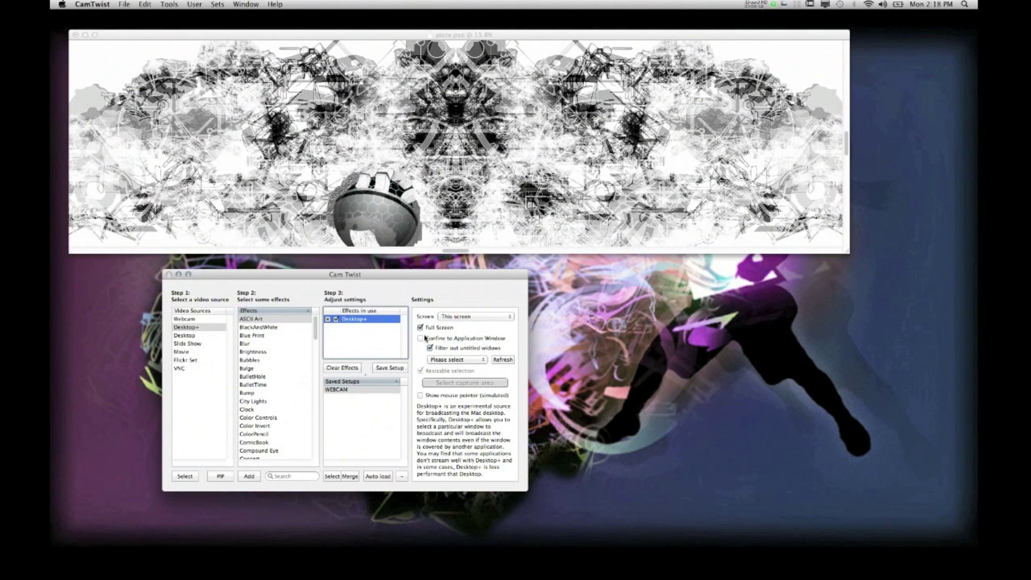
# Enable Confine to Application Window and Filter out untitled windows, then bring Painter forward
pyautogui.click(421, 339)
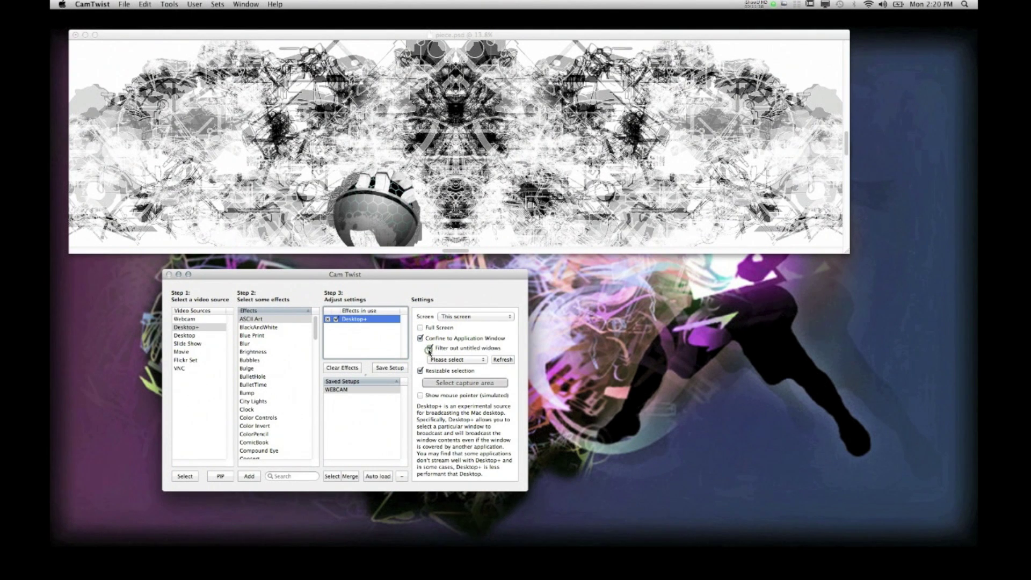
pyautogui.click(431, 349)
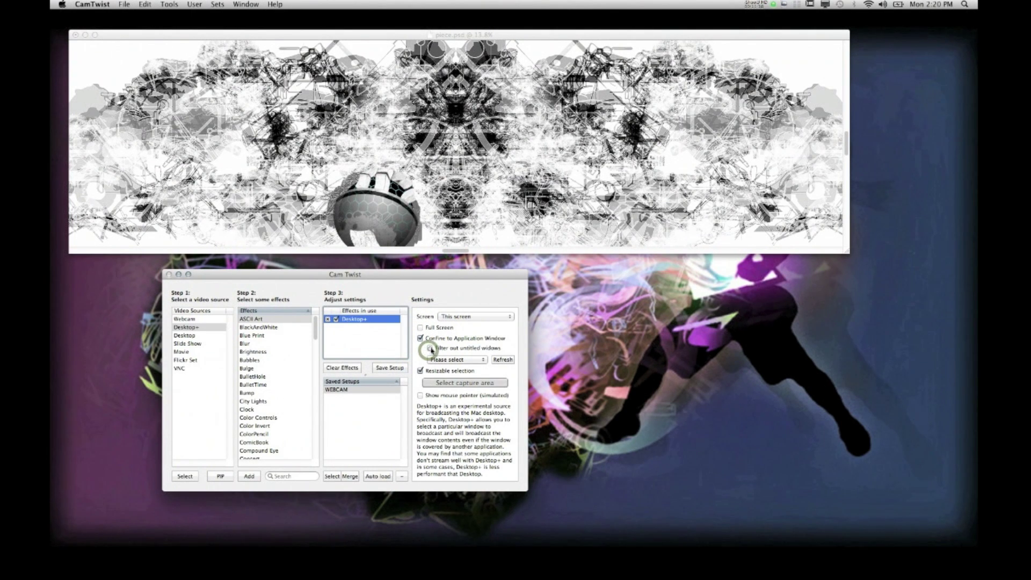
pyautogui.click(465, 277)
pyautogui.click(454, 35)
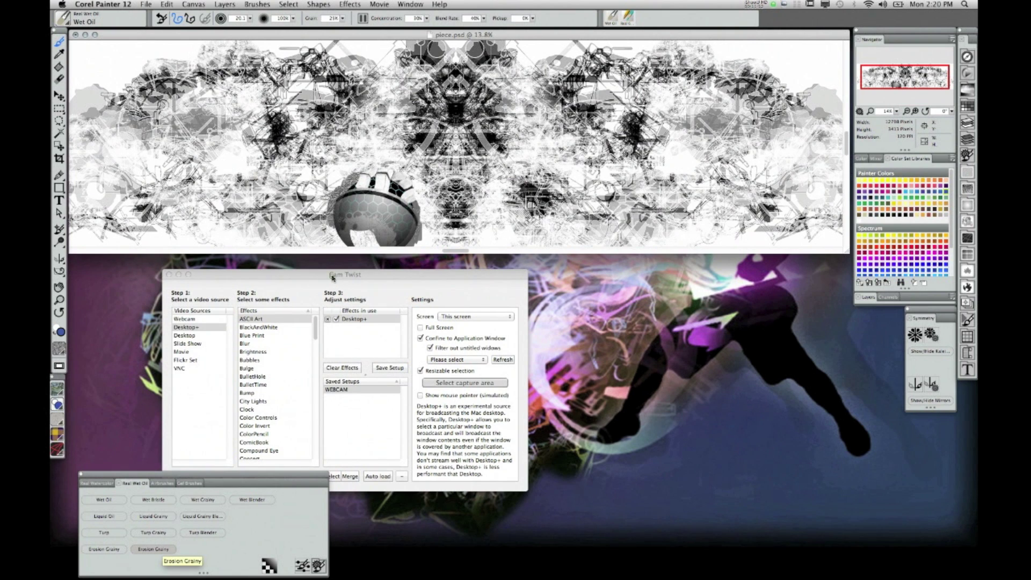
# Move the CamTwist window up toward the top of the screen
pyautogui.moveTo(333, 279); pyautogui.dragTo(424, 132)
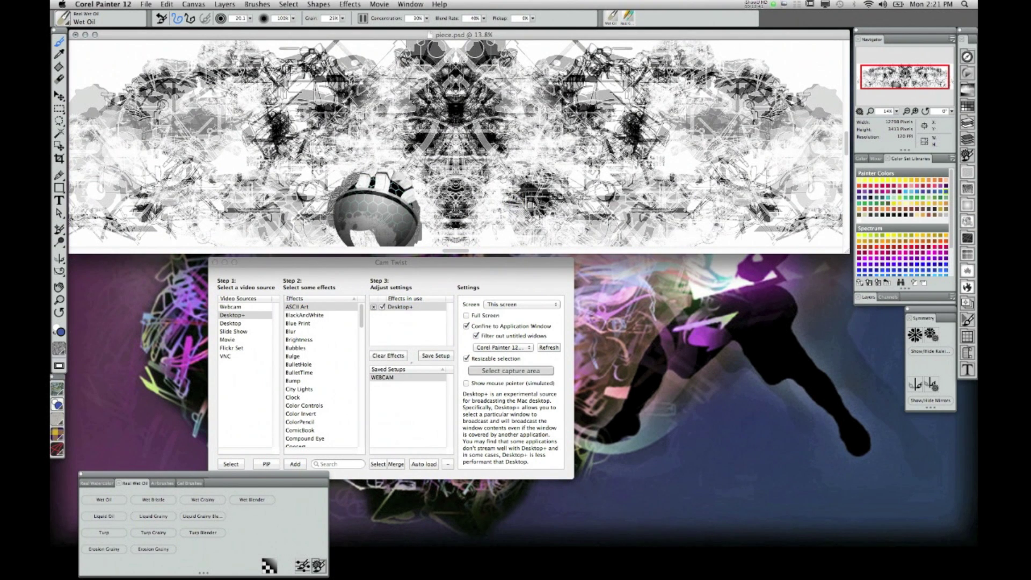
# Zoom the piece.psd canvas to 74.4% and enlarge the window to show more artwork
pyautogui.press('super+equal')
pyautogui.press('super+equal')
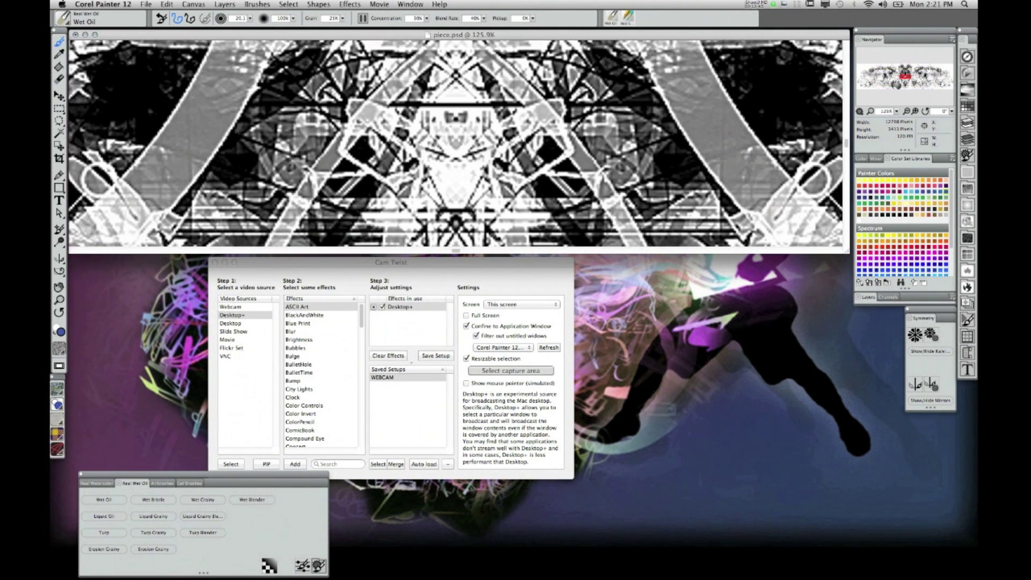
pyautogui.press('super+minus')
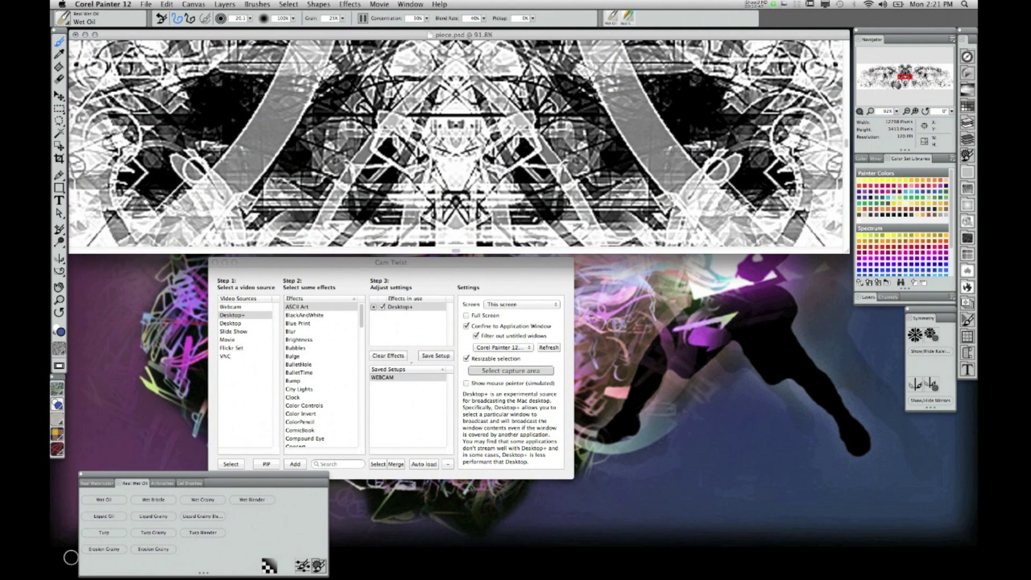
pyautogui.press('super+minus')
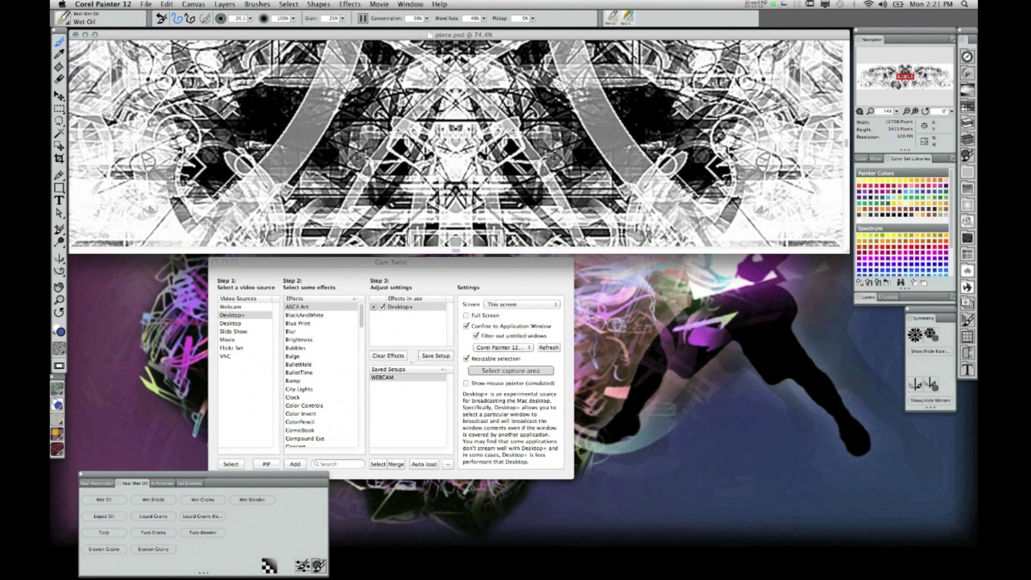
pyautogui.moveTo(847, 254); pyautogui.dragTo(842, 376)
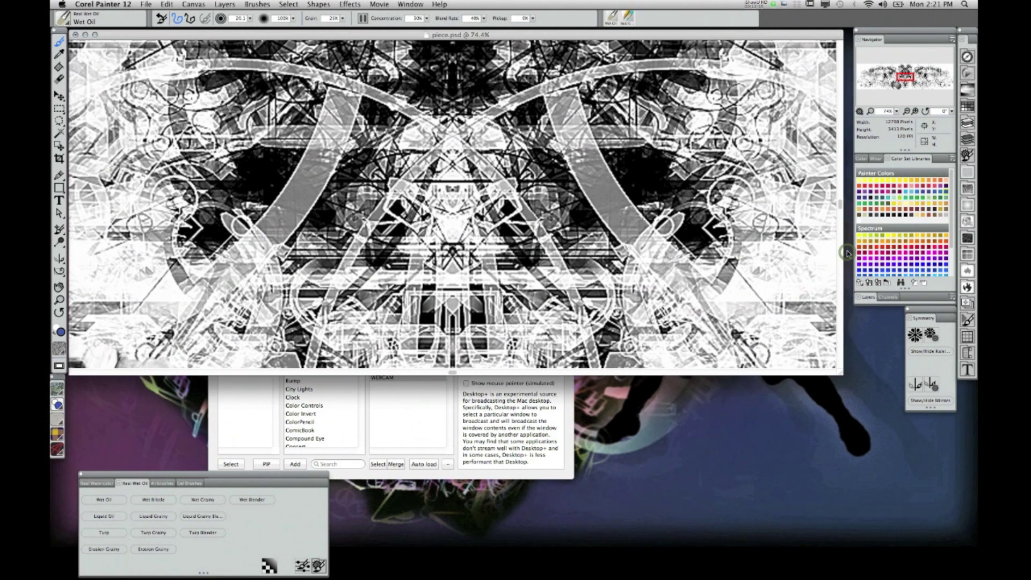
pyautogui.click(842, 378)
pyautogui.click(842, 377)
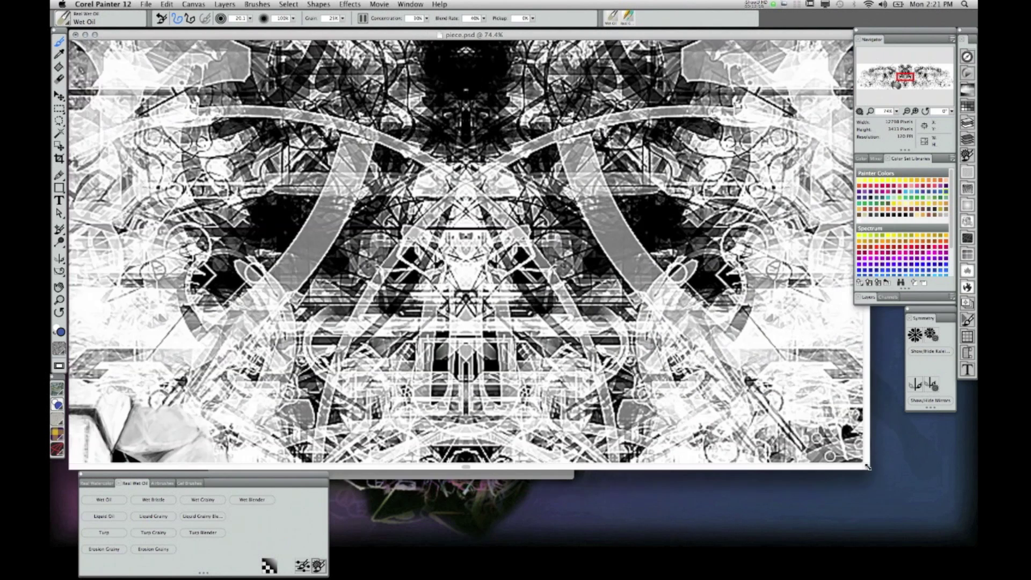
pyautogui.moveTo(842, 373); pyautogui.dragTo(831, 464)
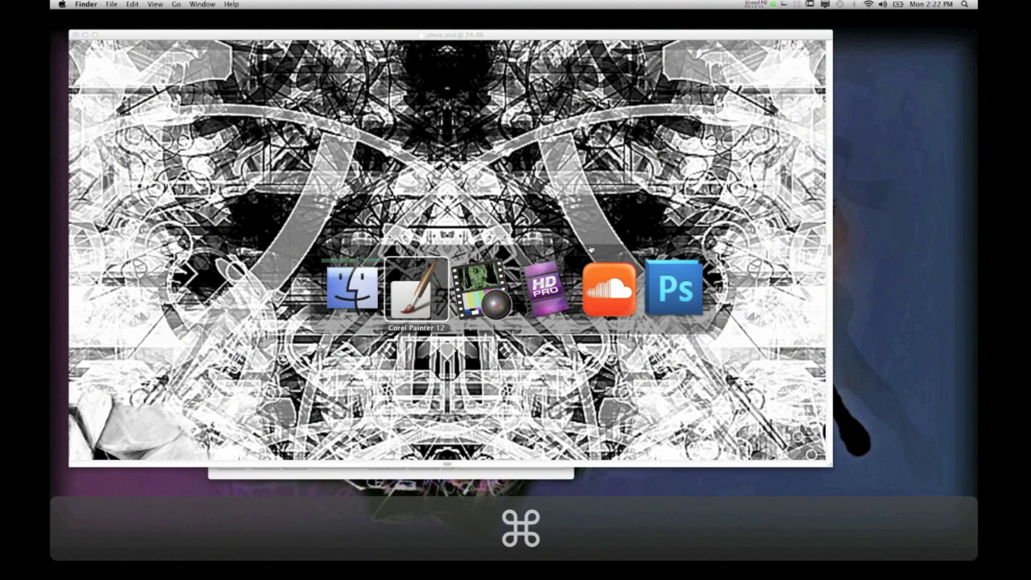
pyautogui.press('super+Tab')
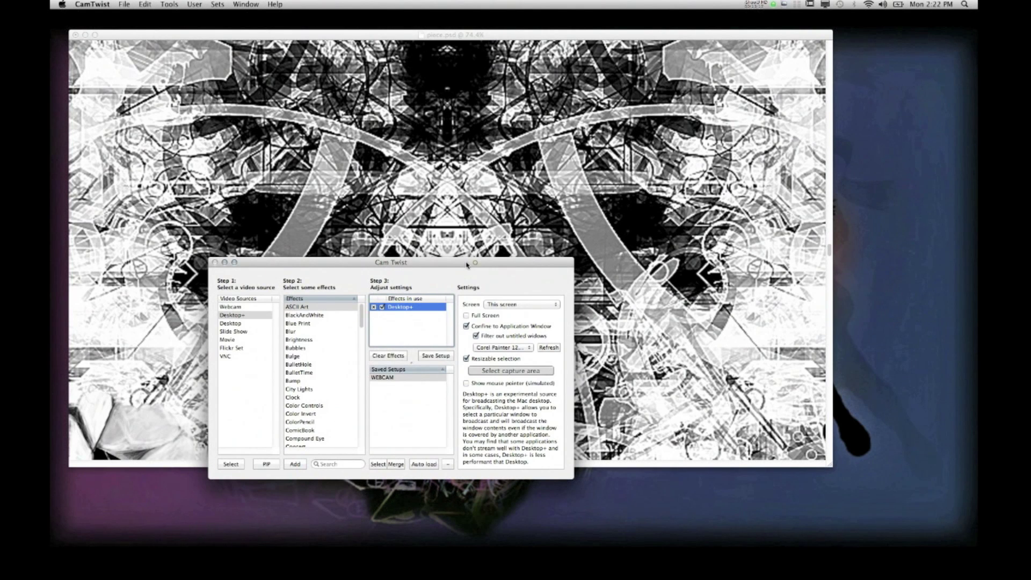
# Return to CamTwist, turn on Select capture area for Desktop+, and move the window aside
pyautogui.moveTo(467, 265); pyautogui.dragTo(517, 281)
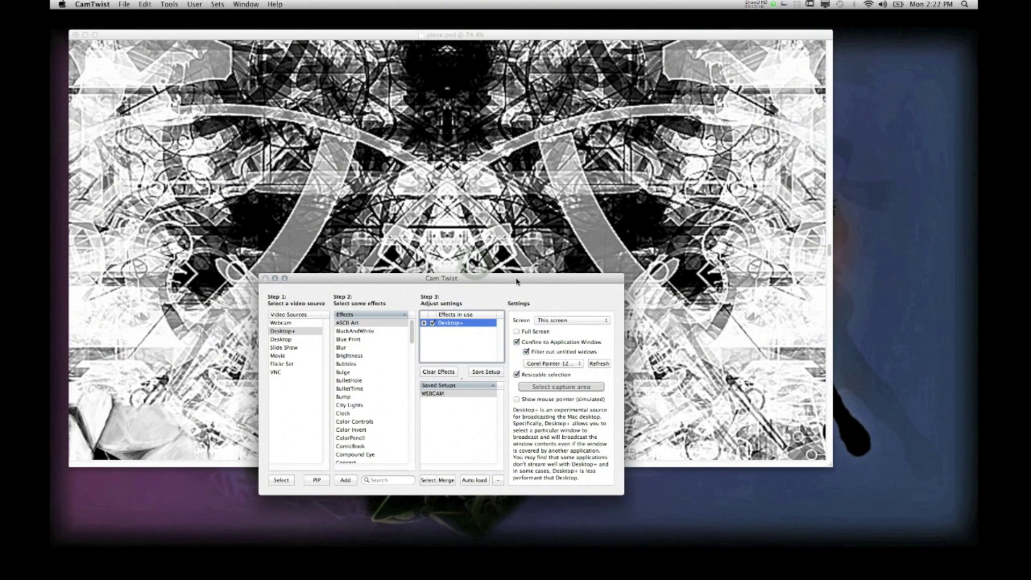
pyautogui.click(549, 388)
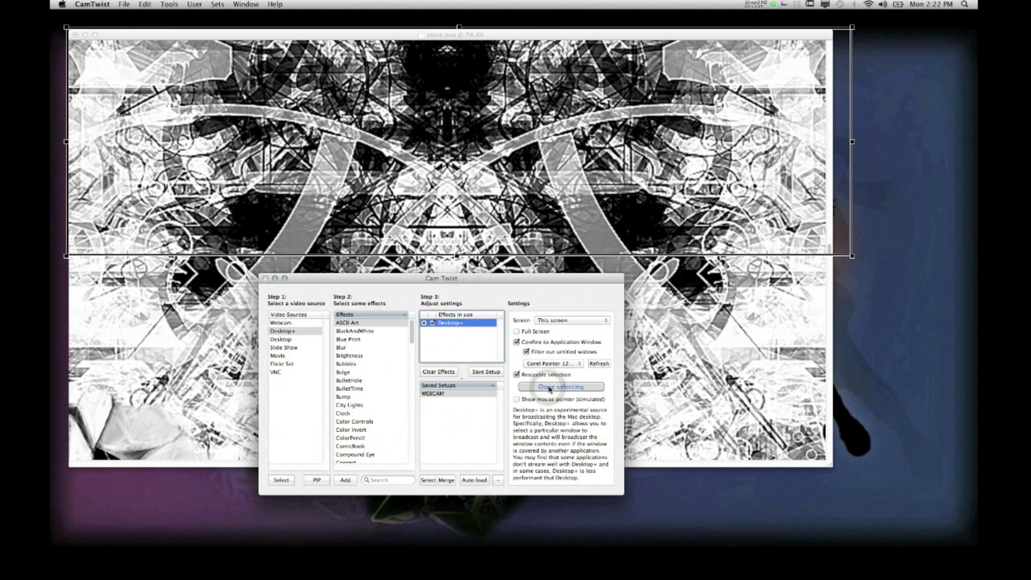
pyautogui.moveTo(520, 281); pyautogui.dragTo(837, 314)
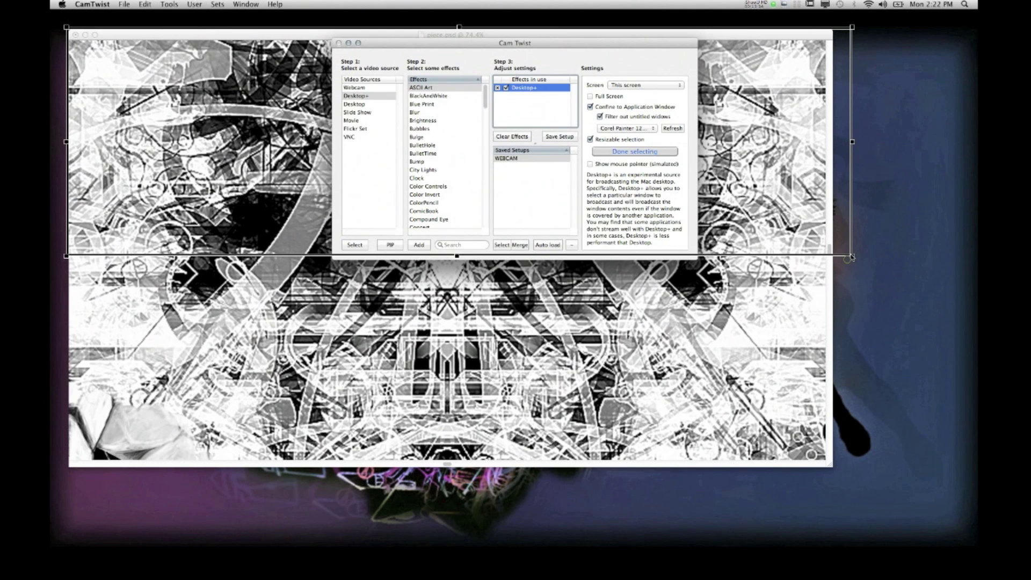
# Stretch the capture rectangle to frame the enlarged piece.psd canvas
pyautogui.moveTo(851, 257); pyautogui.dragTo(825, 460)
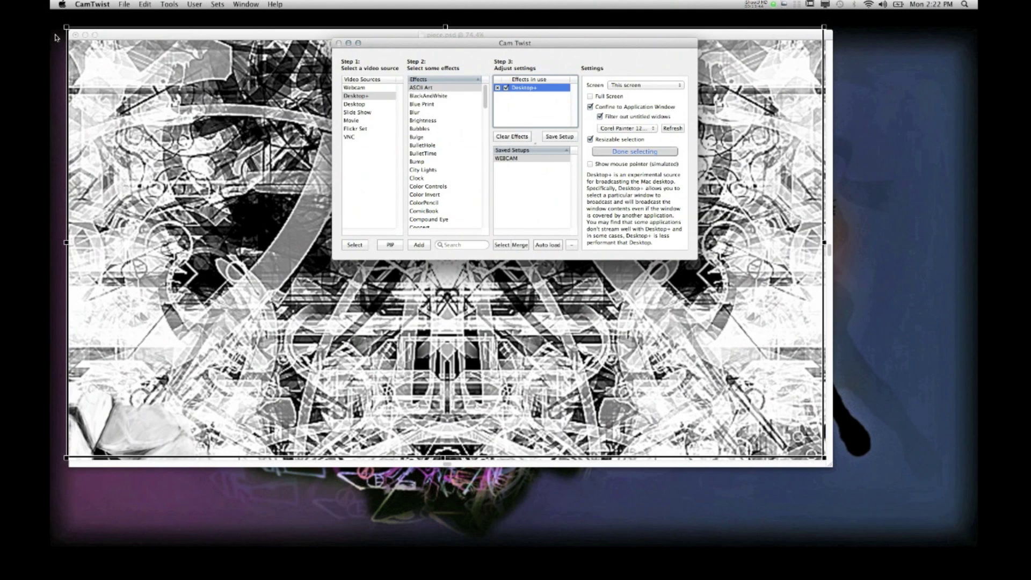
pyautogui.moveTo(66, 30); pyautogui.dragTo(72, 43)
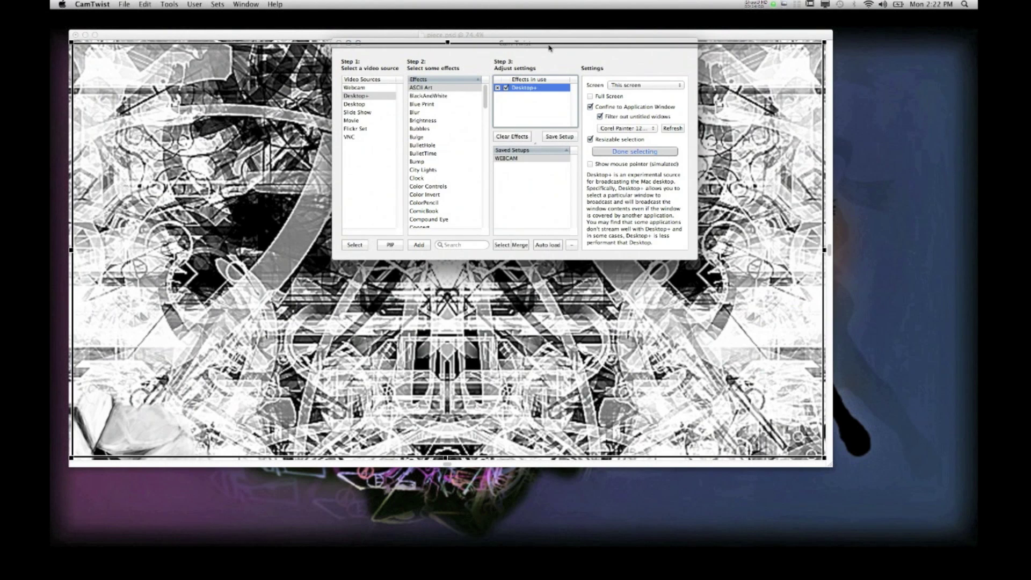
pyautogui.moveTo(549, 48); pyautogui.dragTo(562, 82)
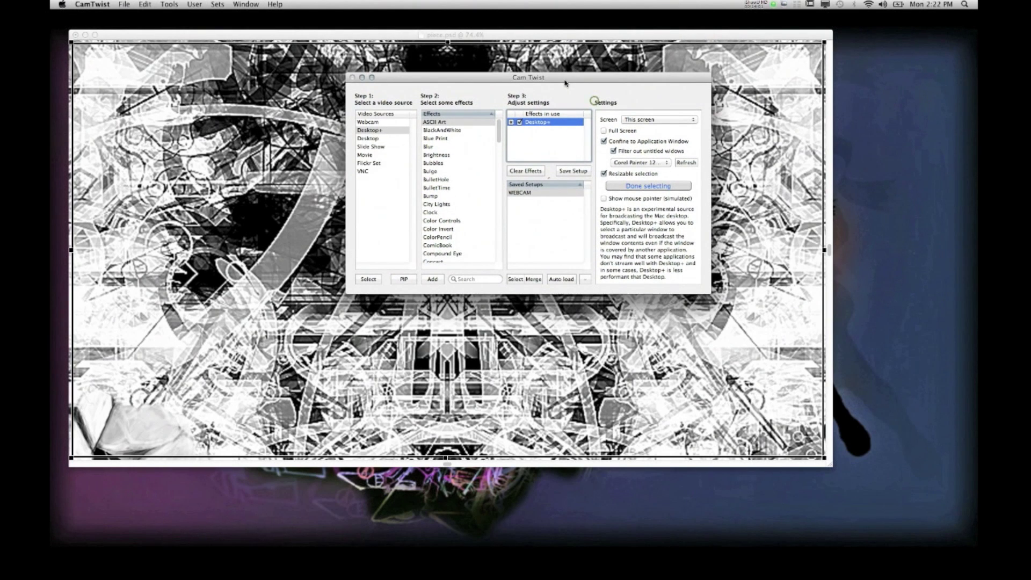
# Finish the capture area and move the CamTwist window to the lower right
pyautogui.click(661, 187)
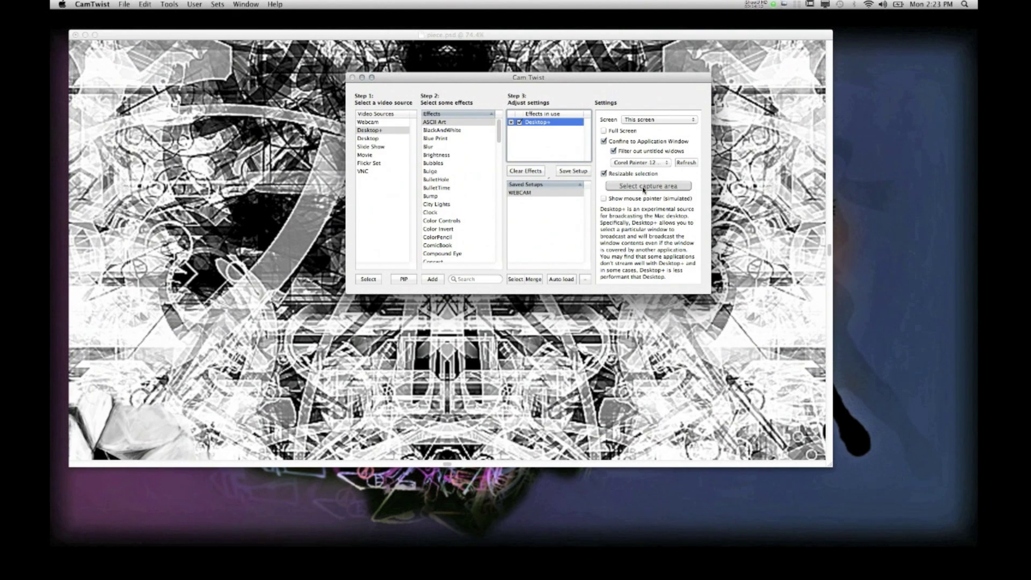
pyautogui.moveTo(568, 81); pyautogui.dragTo(593, 226)
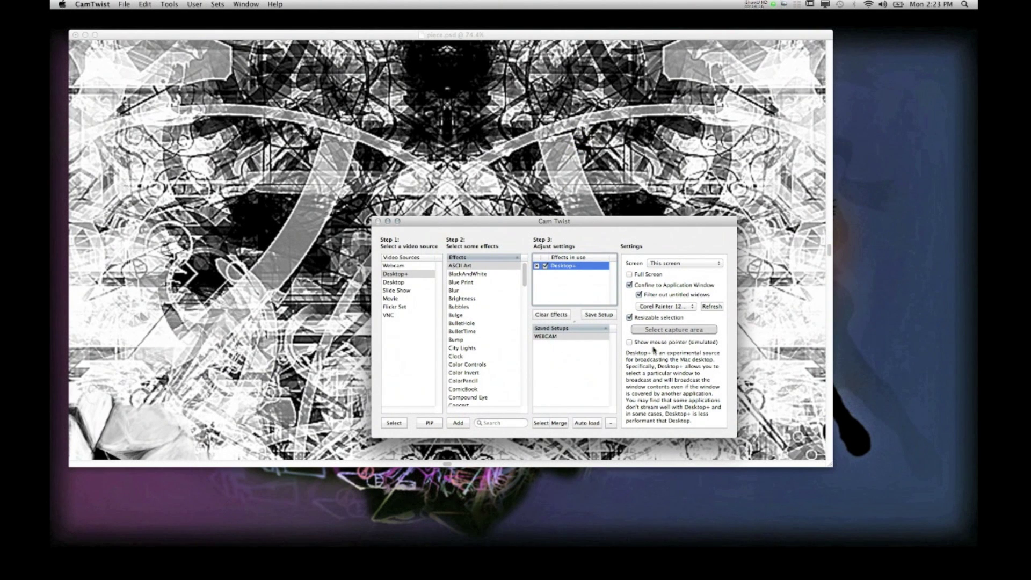
pyautogui.click(636, 221)
pyautogui.moveTo(562, 223); pyautogui.dragTo(671, 341)
# Bring piece.psd forward, nudge it up slightly, then return CamTwist to the front
pyautogui.click(482, 35)
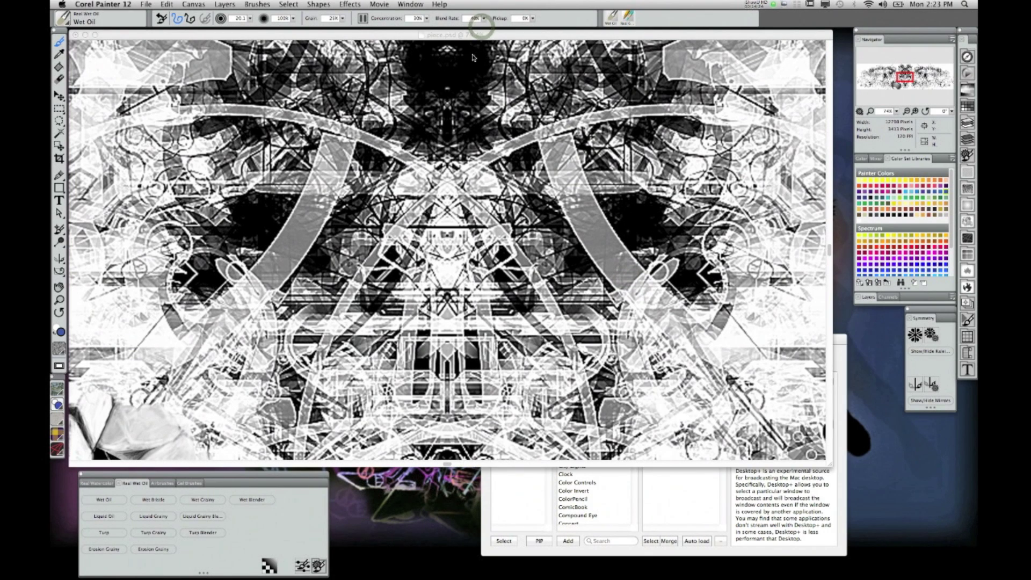
pyautogui.moveTo(482, 36); pyautogui.dragTo(481, 27)
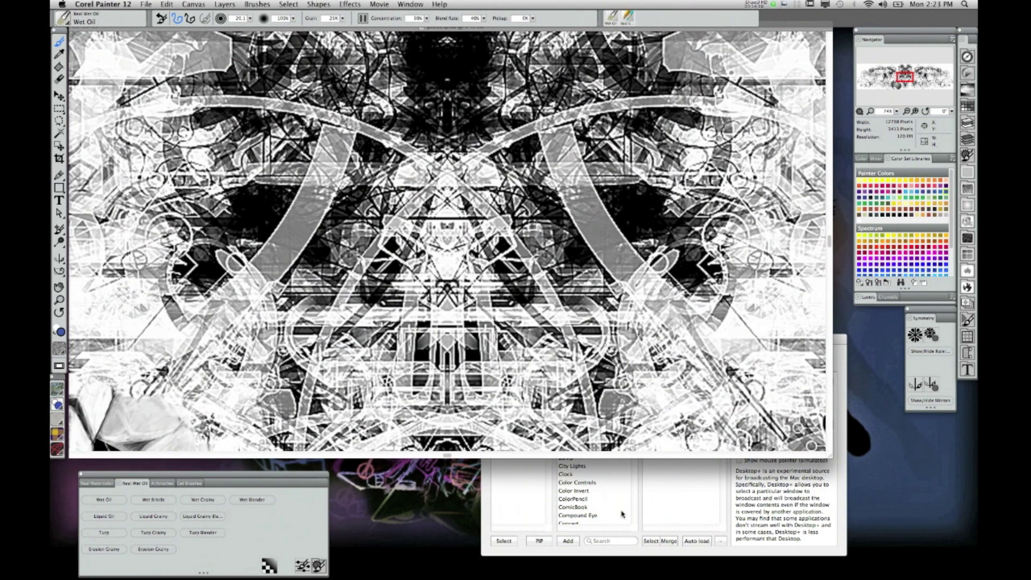
pyautogui.click(662, 501)
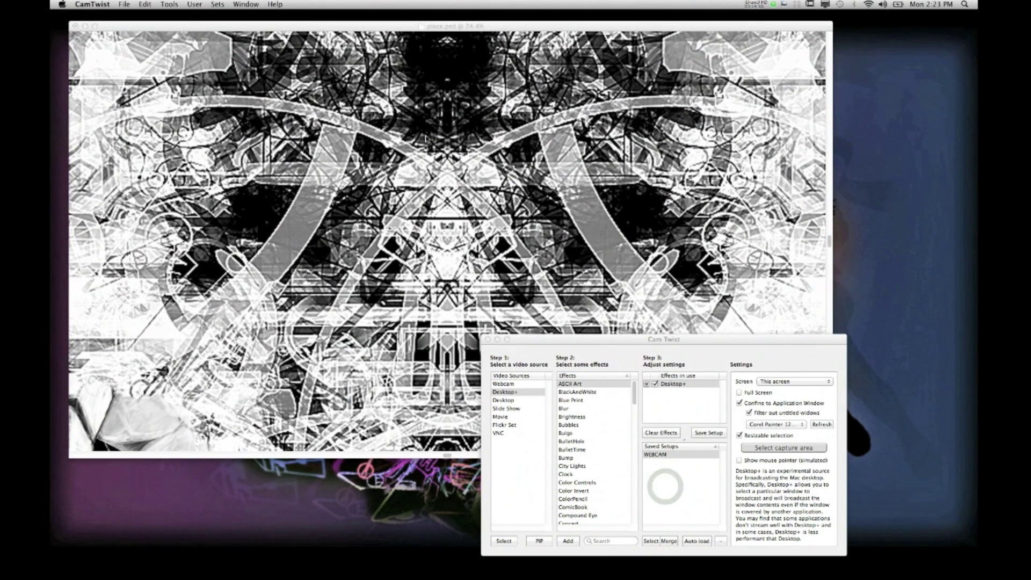
# Open Tools > Preview to show the Desktop+ capture and park it at the top right
pyautogui.click(168, 4)
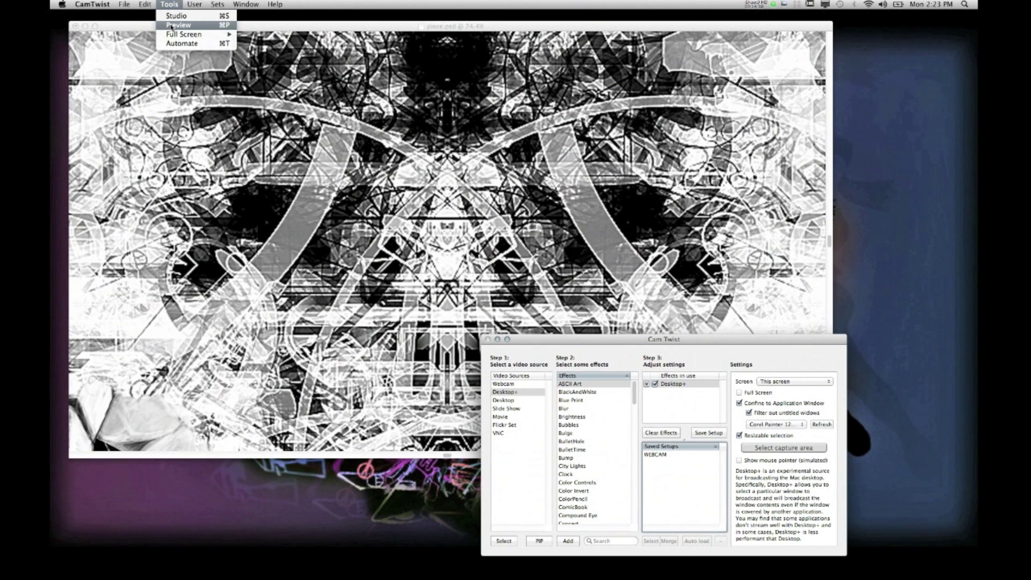
pyautogui.click(172, 26)
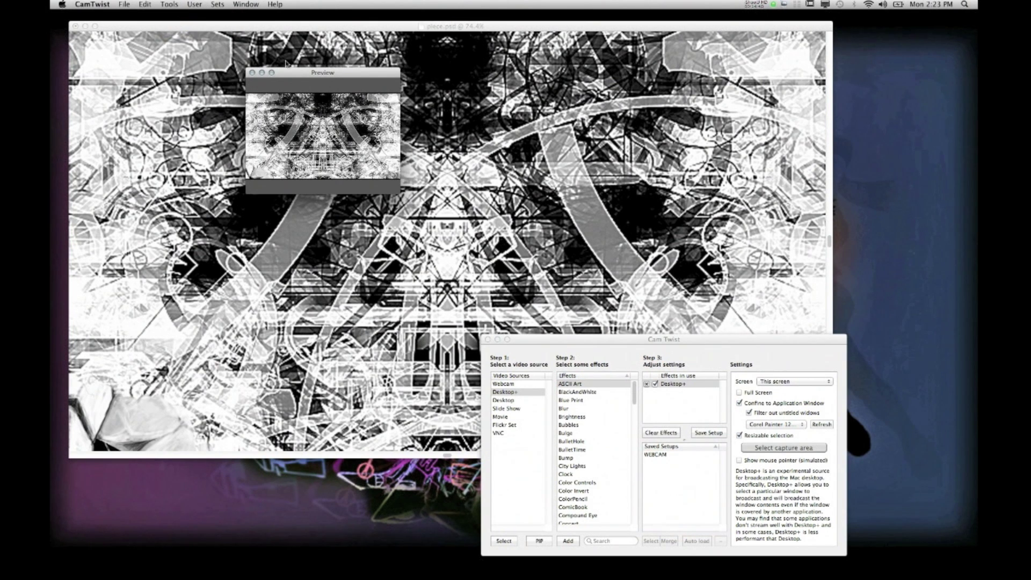
pyautogui.moveTo(328, 74); pyautogui.dragTo(830, 84)
pyautogui.click(169, 5)
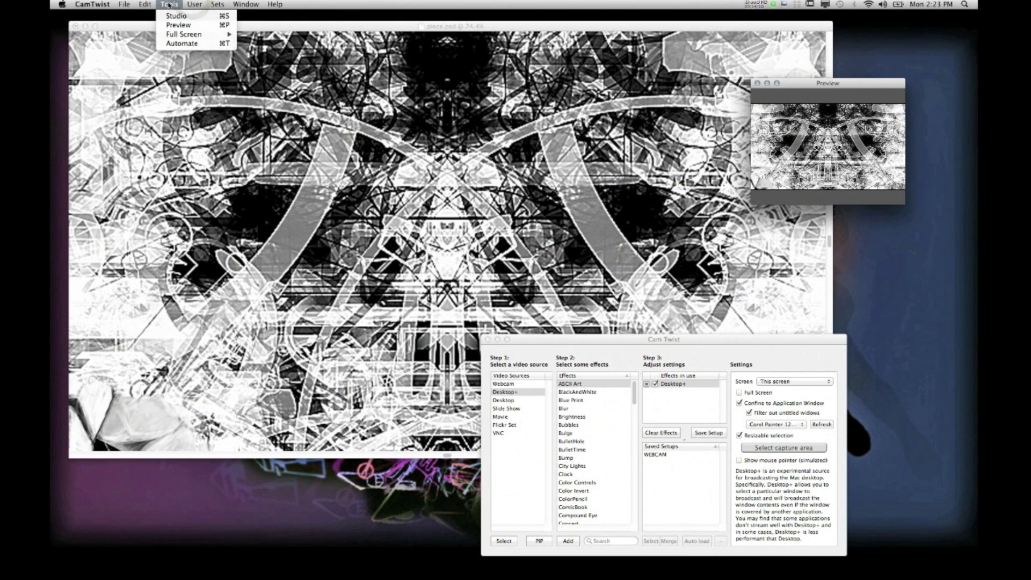
pyautogui.moveTo(187, 37)
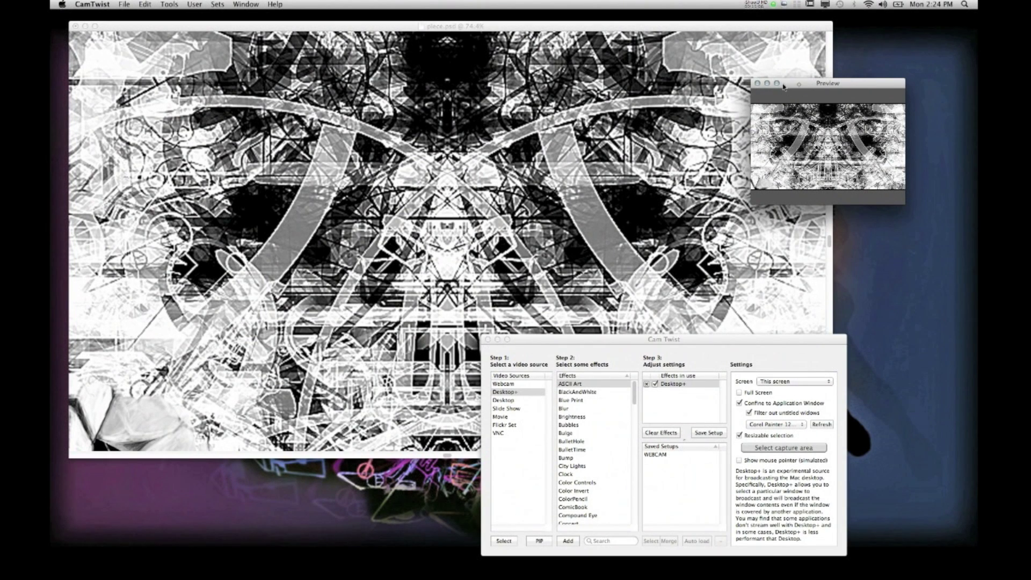
# Centre the CamTwist window over piece.psd with the Preview beside it at the upper right
pyautogui.moveTo(798, 85); pyautogui.dragTo(826, 62)
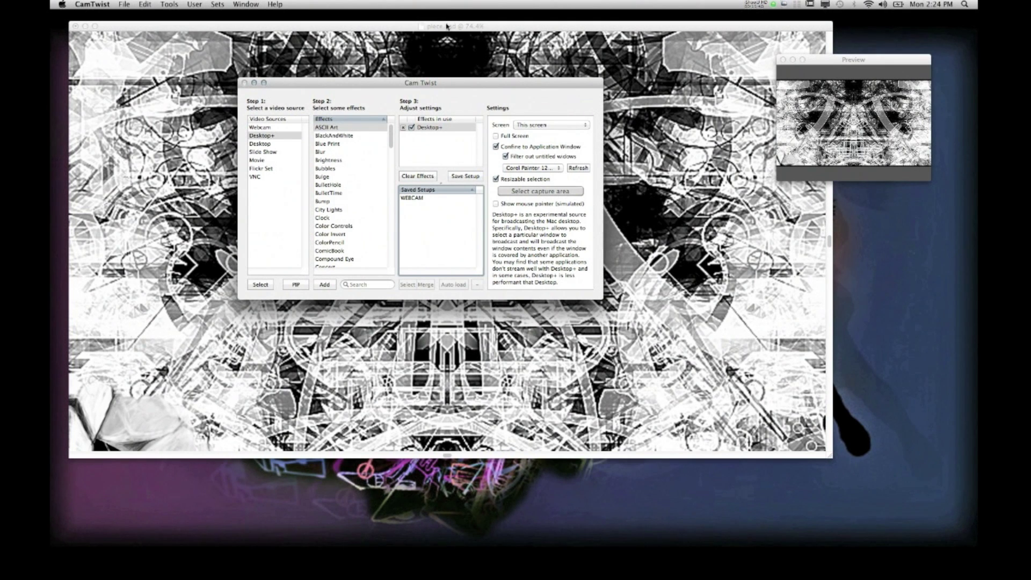
pyautogui.moveTo(467, 76); pyautogui.dragTo(539, 152)
pyautogui.moveTo(860, 62); pyautogui.dragTo(905, 91)
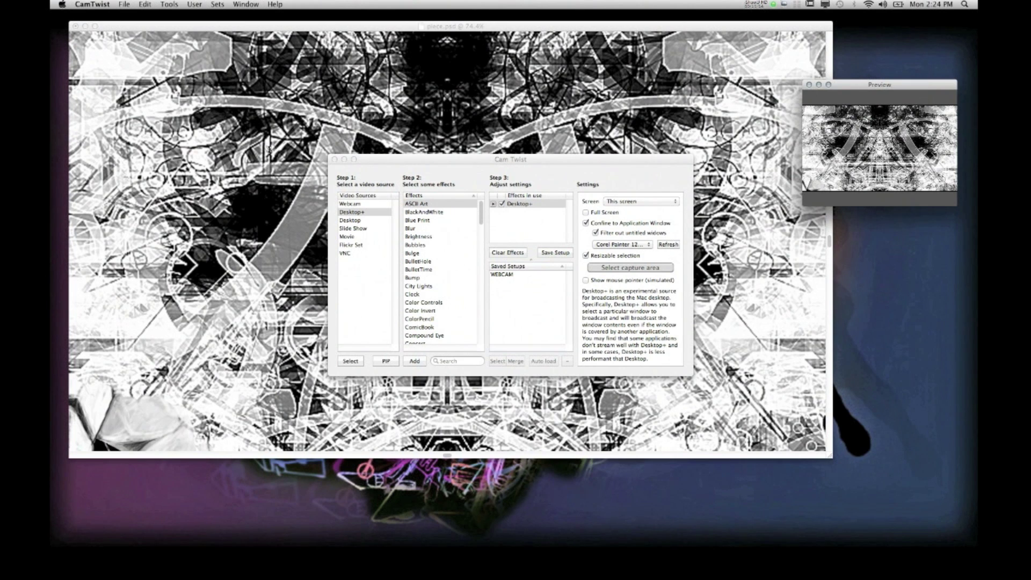
pyautogui.moveTo(398, 160); pyautogui.dragTo(273, 149)
pyautogui.moveTo(880, 93)
pyautogui.mouseDown()
pyautogui.moveTo(852, 78)
pyautogui.moveTo(879, 78)
pyautogui.mouseUp()
pyautogui.moveTo(386, 152); pyautogui.dragTo(437, 130)
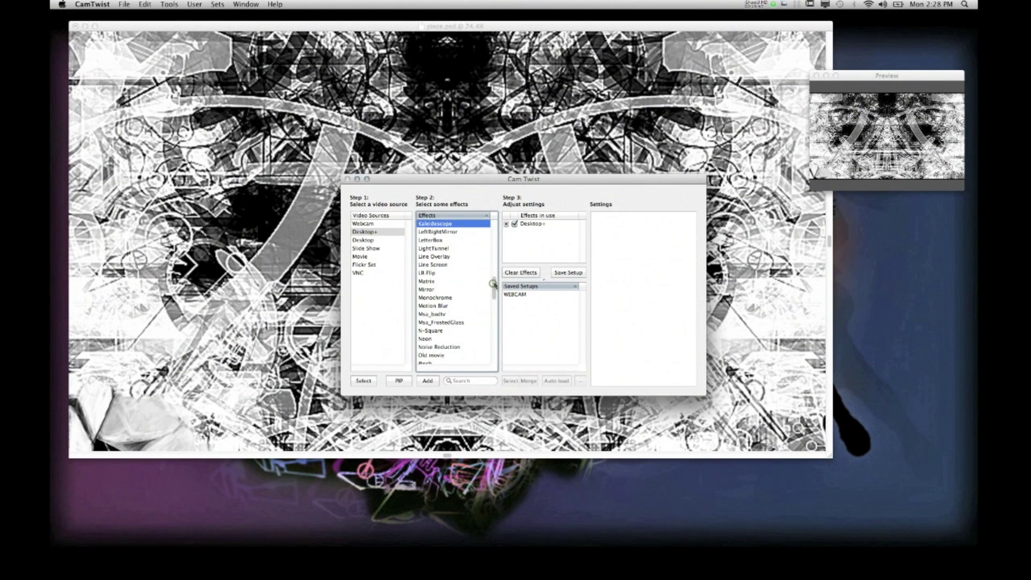
# Browse the Step 2 Effects list, selecting ASCII Art, and scroll down toward Kaleidoscope
pyautogui.moveTo(493, 284); pyautogui.dragTo(494, 225)
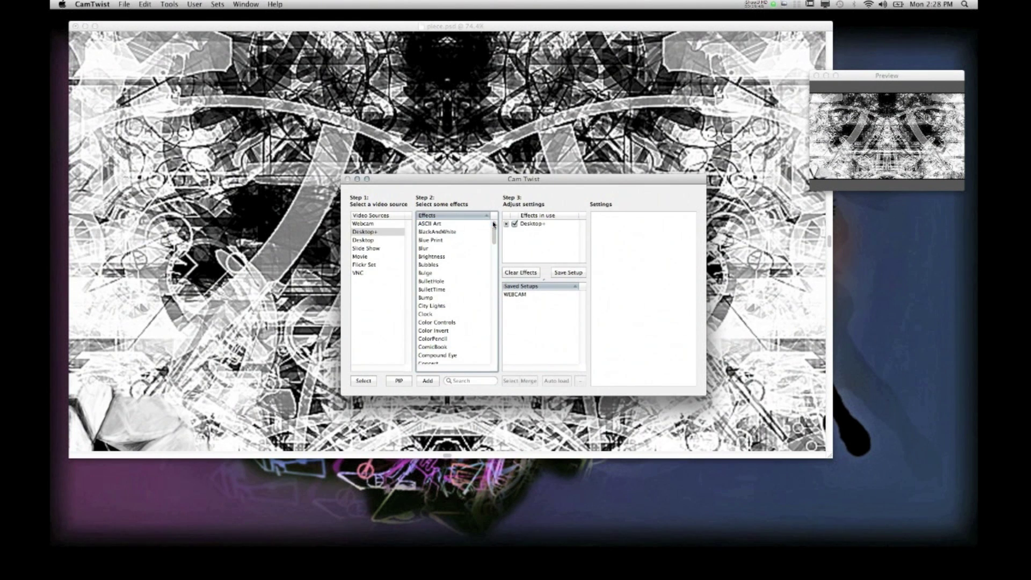
pyautogui.click(520, 248)
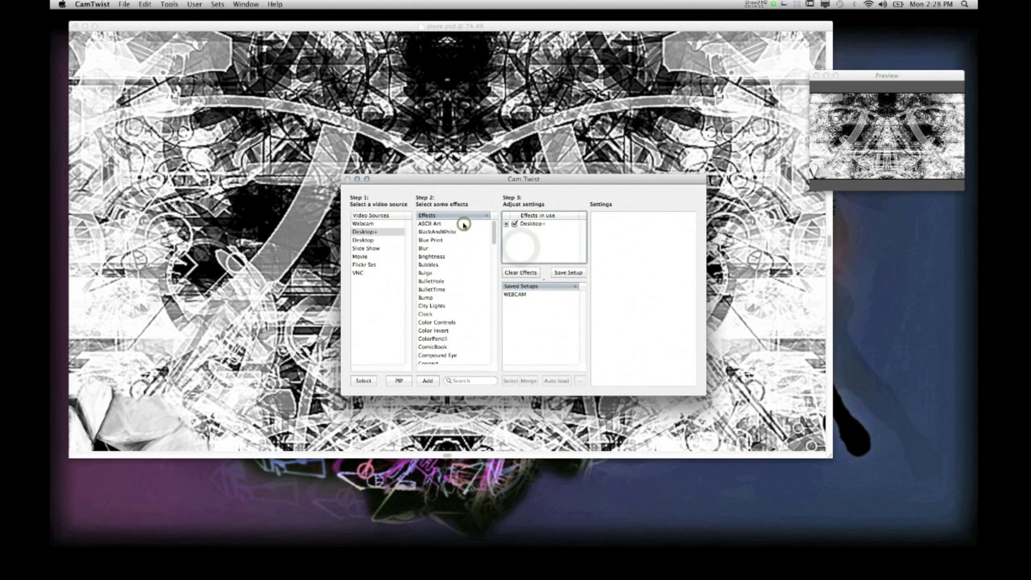
pyautogui.click(464, 224)
pyautogui.click(440, 224)
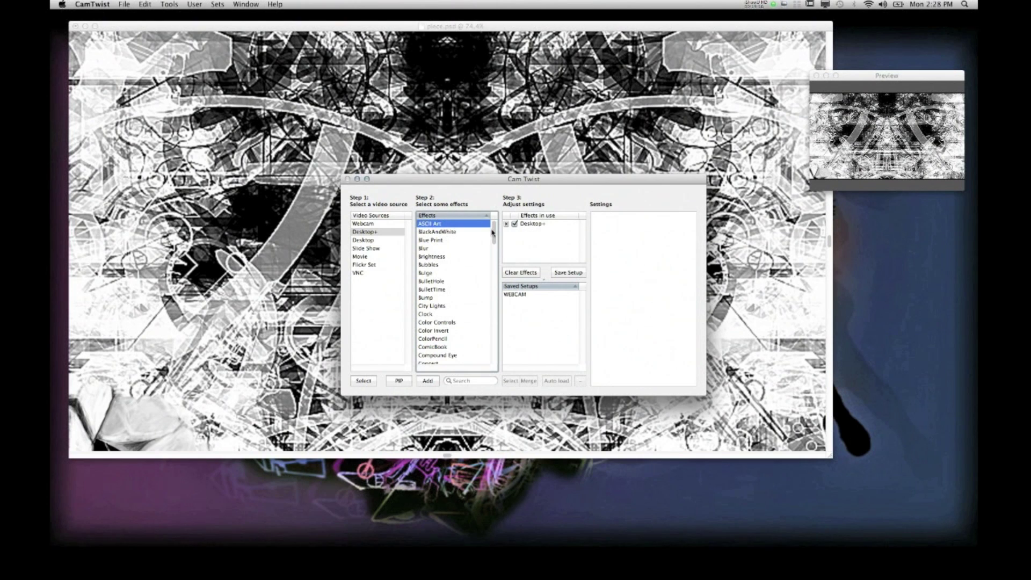
pyautogui.moveTo(494, 237); pyautogui.dragTo(495, 257)
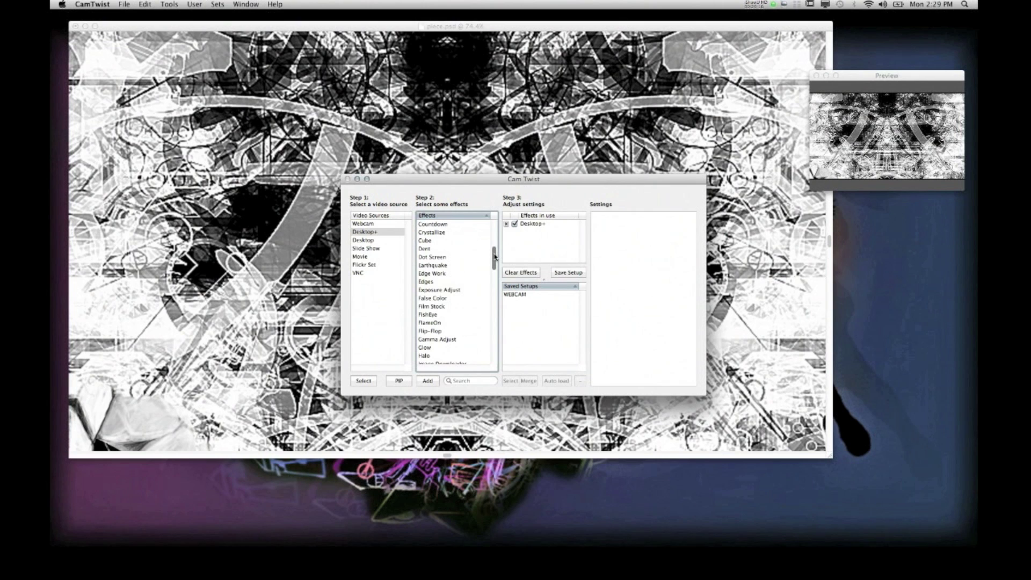
pyautogui.moveTo(495, 258); pyautogui.dragTo(495, 272)
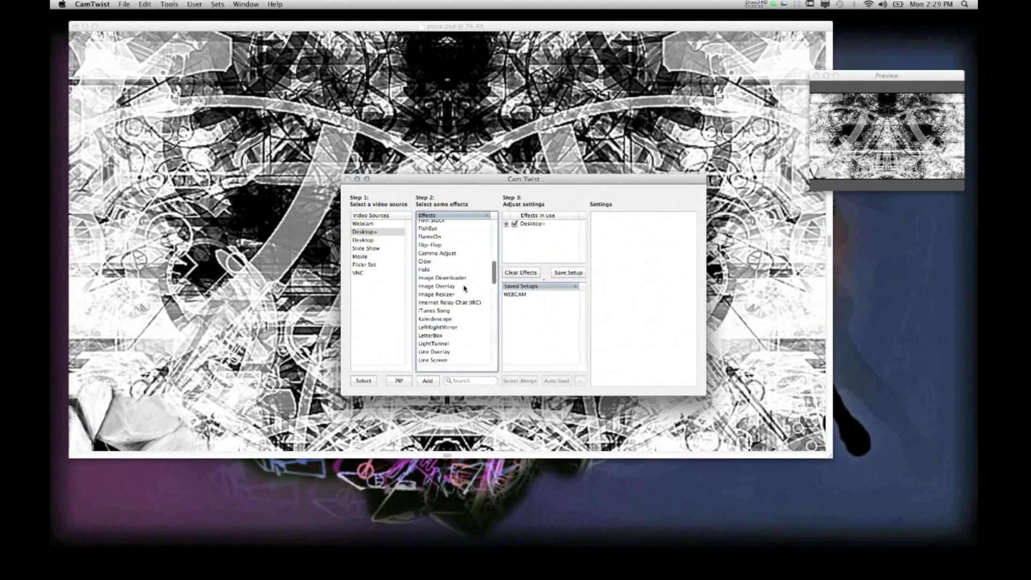
# Add the Kaleidoscope effect to the Desktop+ capture
pyautogui.click(428, 319)
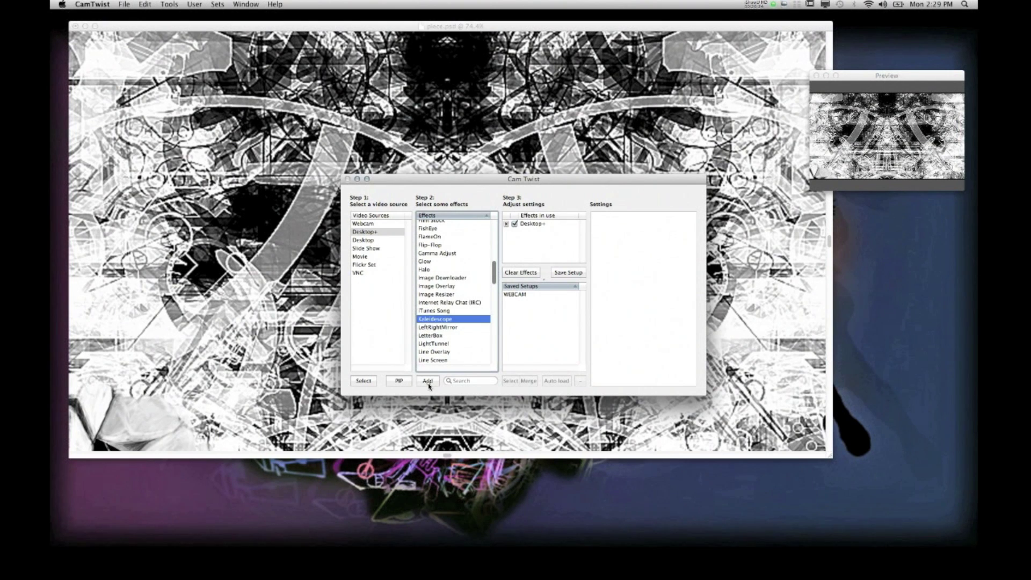
pyautogui.click(428, 381)
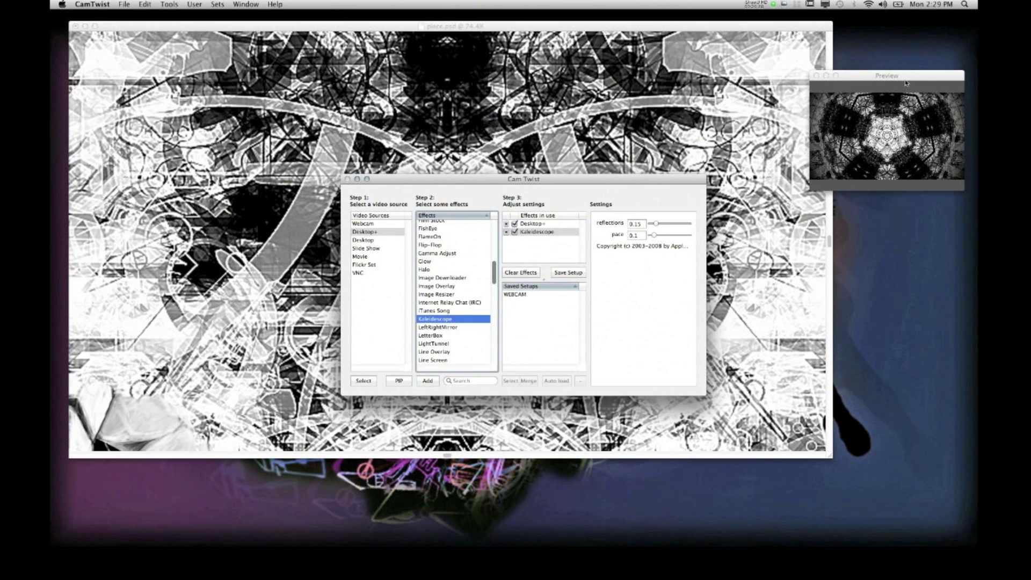
pyautogui.moveTo(901, 76); pyautogui.dragTo(868, 127)
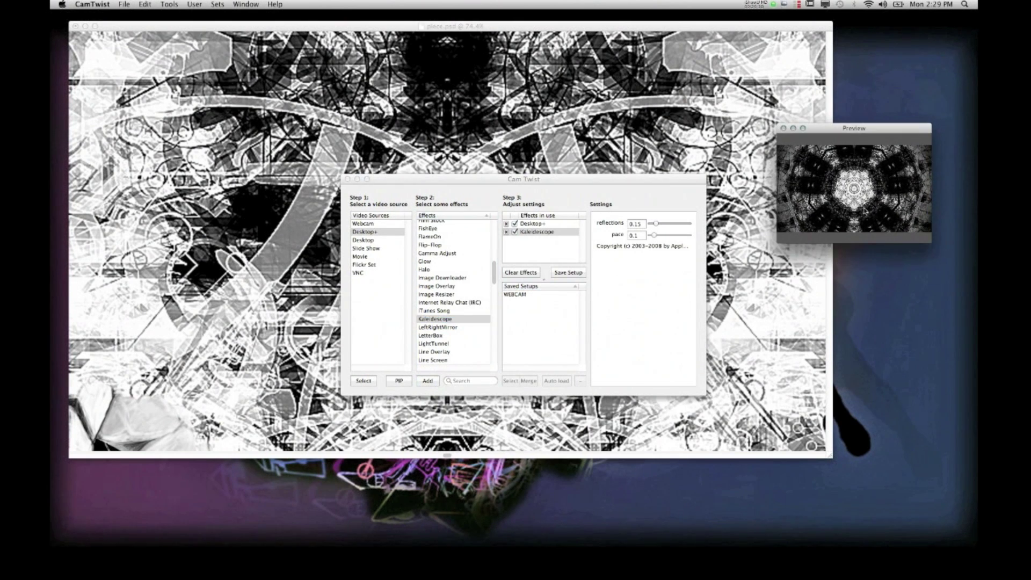
# Tune Kaleidoscope to 0.461 reflections and 0.066 pace, then remove it from Effects in use
pyautogui.click(656, 223)
pyautogui.moveTo(659, 225)
pyautogui.mouseDown()
pyautogui.moveTo(671, 225)
pyautogui.moveTo(652, 234)
pyautogui.moveTo(667, 236)
pyautogui.moveTo(652, 239)
pyautogui.mouseUp()
pyautogui.click(653, 235)
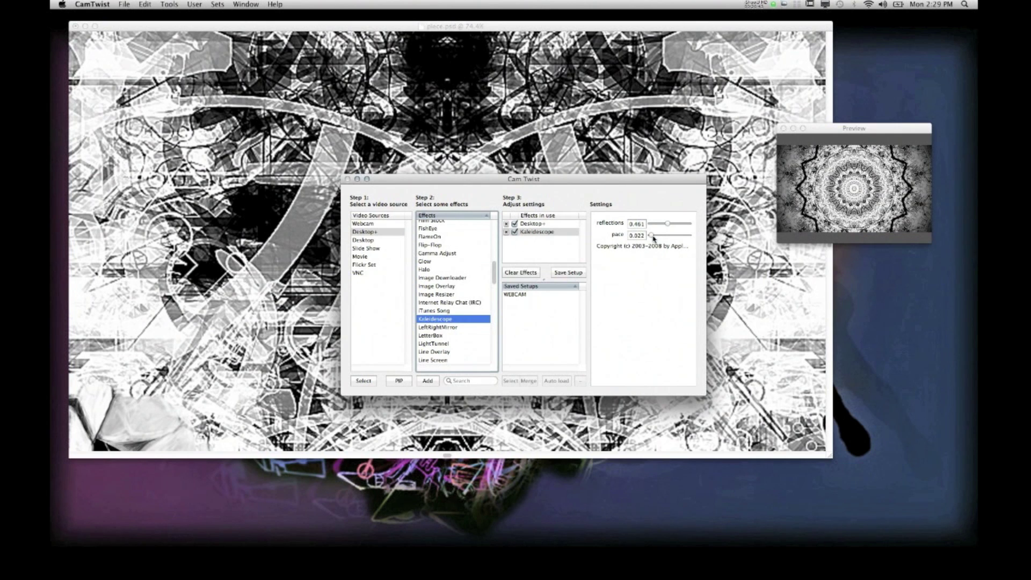
pyautogui.moveTo(653, 238); pyautogui.dragTo(655, 239)
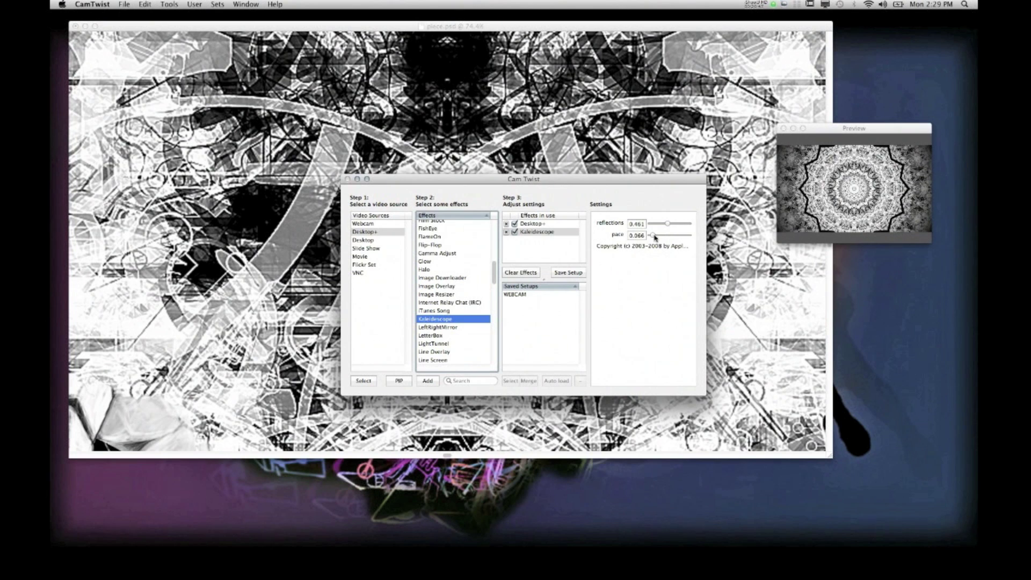
pyautogui.click(660, 227)
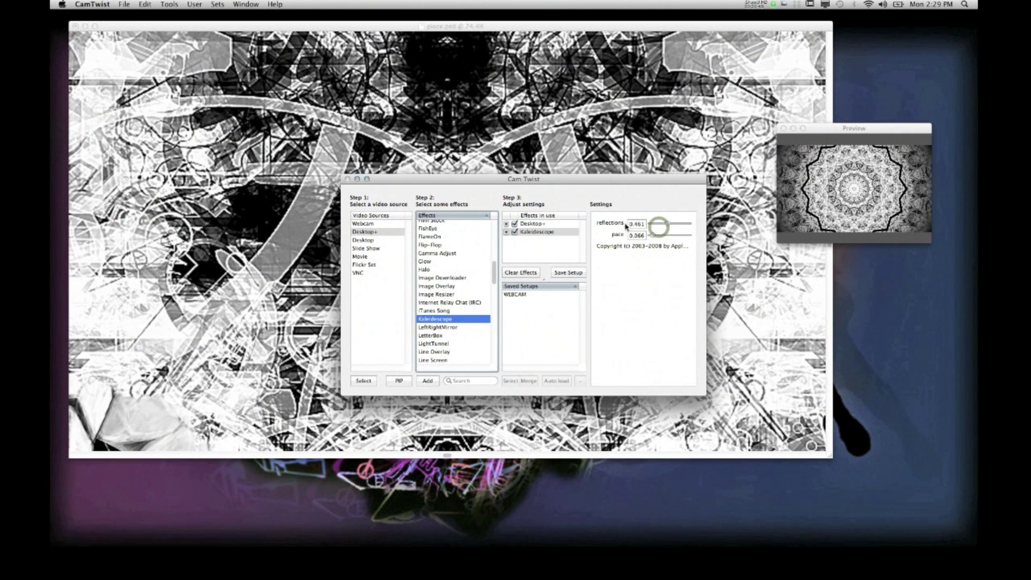
pyautogui.click(505, 232)
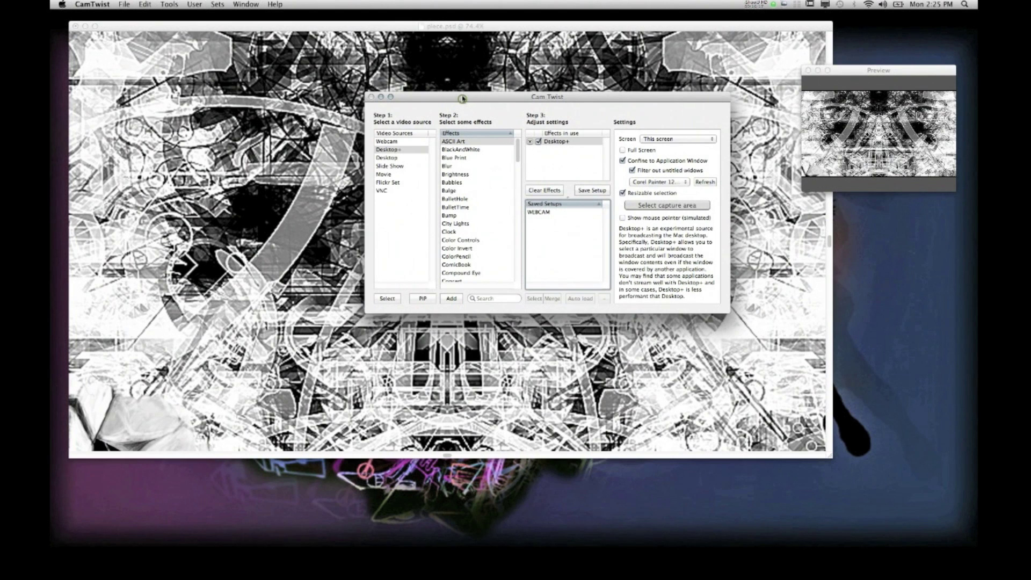
# Drag the CamTwist window down and right so more of piece.psd shows above it
pyautogui.moveTo(463, 100); pyautogui.dragTo(513, 212)
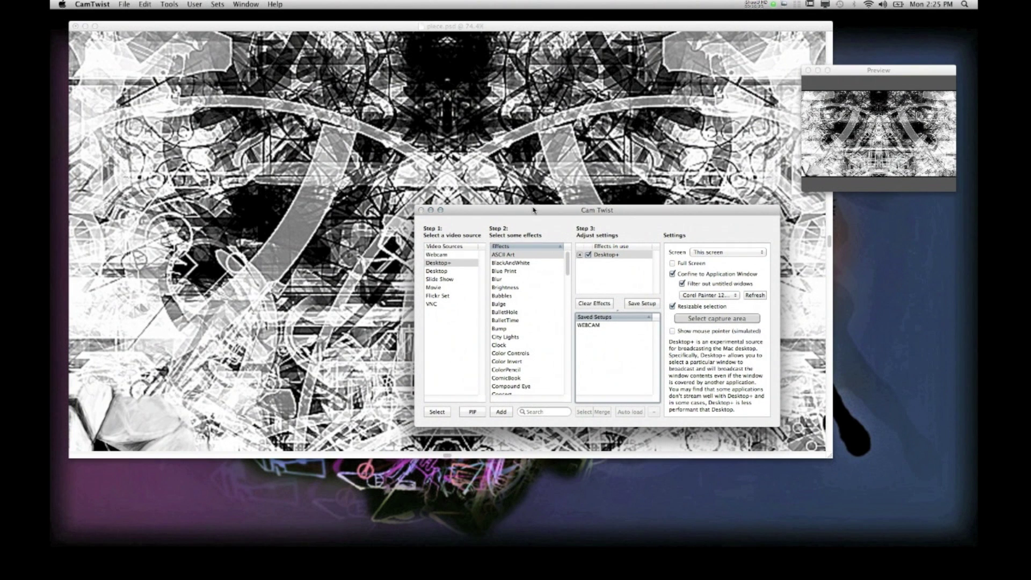